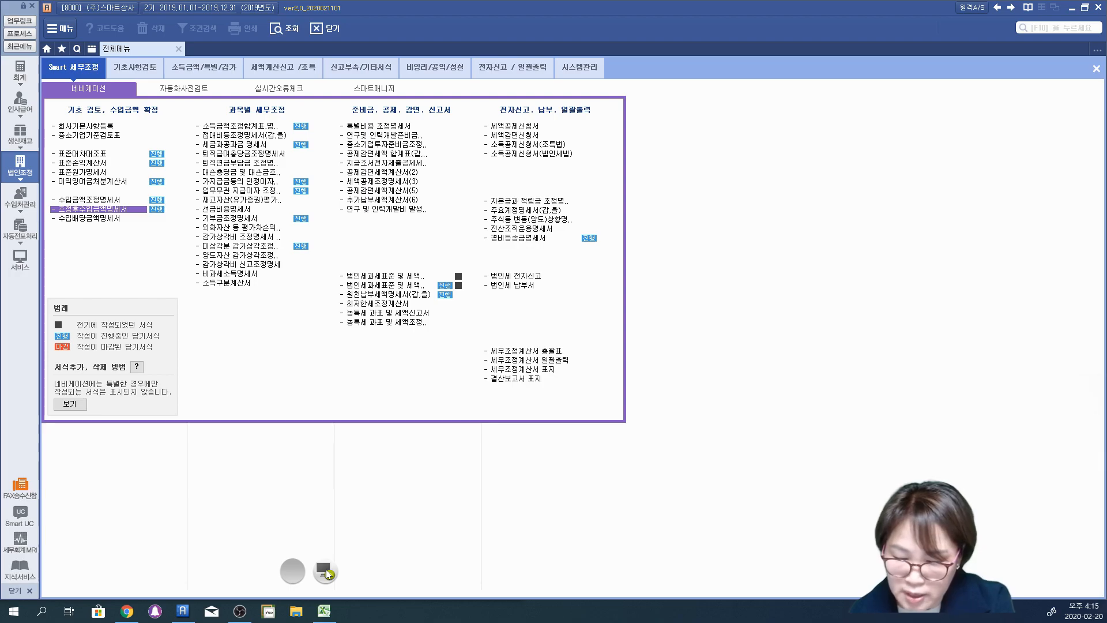
Step: Handwrite "법인세법상 수입금액" in red pen across the form list, linked to the 조정후수입금액명세서 entry
mouse_move(53, 201)
mouse_down()
mouse_move(78, 288)
mouse_move(96, 295)
mouse_up()
drag(76, 300, 107, 305)
mouse_move(119, 265)
mouse_down()
mouse_move(115, 284)
mouse_move(116, 257)
mouse_move(140, 298)
mouse_up()
mouse_move(147, 262)
mouse_down()
mouse_move(134, 291)
mouse_move(167, 274)
mouse_up()
drag(176, 256, 176, 287)
drag(174, 261, 190, 277)
mouse_move(208, 250)
mouse_down()
mouse_move(207, 281)
mouse_move(223, 275)
mouse_up()
mouse_move(233, 267)
mouse_down()
mouse_move(260, 255)
mouse_move(248, 279)
mouse_up()
mouse_move(278, 245)
mouse_down()
mouse_move(275, 266)
mouse_move(311, 253)
mouse_move(292, 312)
mouse_up()
mouse_move(320, 247)
mouse_down()
mouse_move(314, 263)
mouse_move(341, 274)
mouse_move(309, 301)
mouse_move(386, 296)
mouse_up()
drag(402, 250, 403, 271)
mouse_move(398, 254)
mouse_down()
mouse_move(411, 271)
mouse_move(427, 248)
mouse_up()
drag(441, 243, 424, 309)
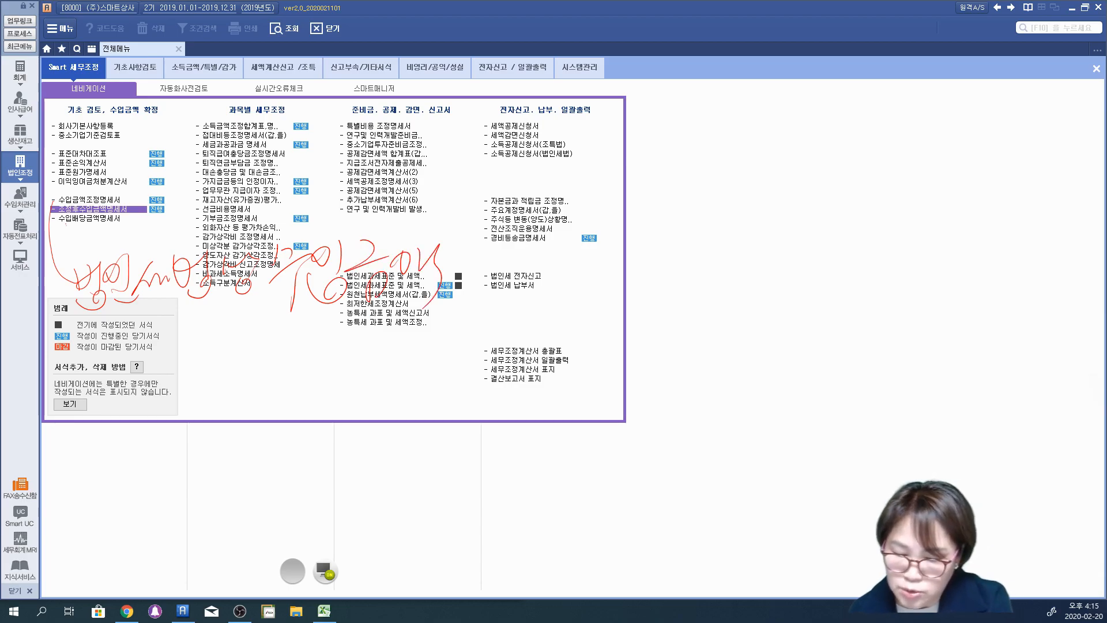
Step: Draw an arrow down to the empty area below the form list and handwrite "법인세법상 수입금액" there
mouse_move(45, 241)
mouse_down()
mouse_move(121, 447)
mouse_move(112, 462)
mouse_up()
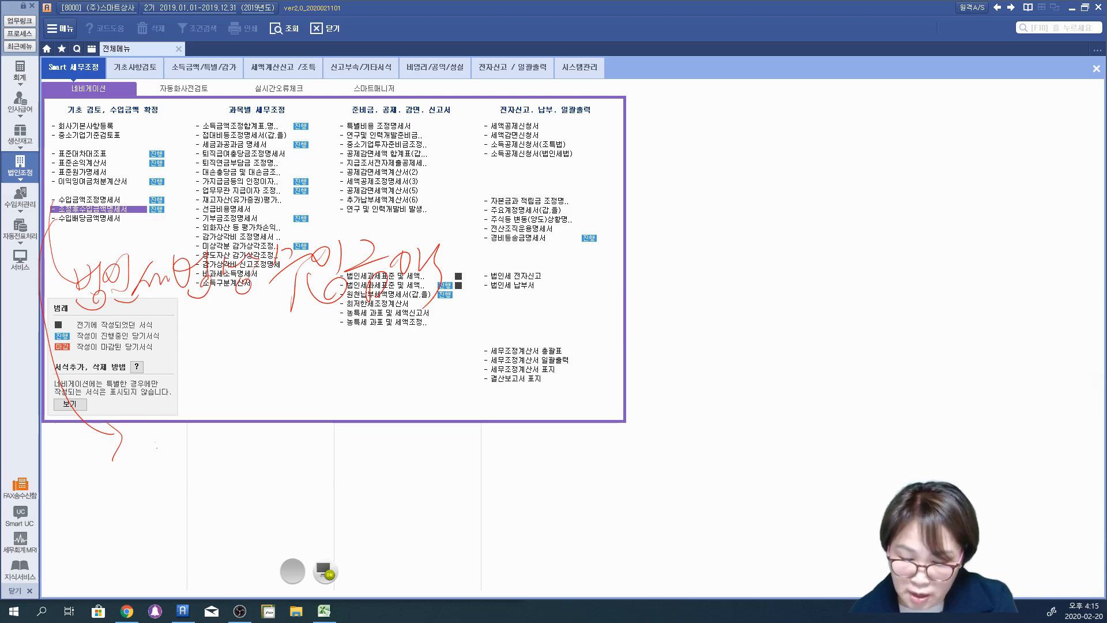
mouse_move(179, 434)
mouse_down()
mouse_move(182, 462)
mouse_move(221, 464)
mouse_up()
drag(225, 464, 227, 478)
drag(243, 438, 248, 449)
drag(270, 427, 270, 456)
drag(259, 466, 277, 473)
mouse_move(280, 459)
mouse_down()
mouse_move(299, 432)
mouse_move(314, 453)
mouse_up()
mouse_move(322, 430)
mouse_down()
mouse_move(338, 460)
mouse_move(367, 416)
mouse_move(381, 464)
mouse_up()
drag(397, 418, 408, 432)
mouse_move(413, 437)
mouse_down()
mouse_move(414, 460)
mouse_move(427, 458)
mouse_up()
mouse_move(436, 410)
mouse_down()
mouse_move(450, 434)
mouse_move(479, 444)
mouse_up()
drag(466, 431, 466, 470)
drag(489, 408, 497, 425)
drag(512, 404, 508, 456)
drag(548, 404, 539, 431)
mouse_move(557, 437)
mouse_down()
mouse_move(559, 459)
mouse_move(576, 456)
mouse_up()
drag(579, 405, 616, 422)
mouse_move(611, 421)
mouse_down()
mouse_move(637, 420)
mouse_move(626, 454)
mouse_up()
Step: Handwrite "부가세신고서 과세표준" as a second line beneath the lower "법인세법상 수입금액" note
drag(197, 500, 199, 515)
mouse_move(205, 493)
mouse_down()
mouse_move(217, 522)
mouse_move(230, 511)
mouse_up()
mouse_move(218, 526)
mouse_down()
mouse_move(224, 545)
mouse_move(254, 497)
mouse_up()
mouse_move(277, 487)
mouse_down()
mouse_move(259, 531)
mouse_move(300, 507)
mouse_up()
drag(291, 492, 338, 508)
drag(355, 470, 341, 499)
drag(353, 505, 372, 517)
drag(392, 470, 380, 513)
mouse_move(414, 478)
mouse_down()
mouse_move(401, 508)
mouse_move(430, 508)
mouse_up()
drag(438, 485, 447, 518)
drag(488, 482, 516, 505)
mouse_move(498, 508)
mouse_down()
mouse_move(532, 482)
mouse_move(535, 529)
mouse_up()
mouse_move(540, 496)
mouse_down()
mouse_move(571, 479)
mouse_move(582, 489)
mouse_up()
mouse_move(584, 499)
mouse_down()
mouse_move(616, 490)
mouse_move(646, 508)
mouse_up()
mouse_move(656, 451)
mouse_down()
mouse_move(675, 480)
mouse_move(695, 478)
mouse_up()
drag(665, 485, 692, 511)
Step: Bracket the two handwritten lines, circle and underline 수입금액 and 과세표준, and clear all pen marks
mouse_move(152, 446)
mouse_down()
mouse_move(118, 498)
mouse_move(167, 551)
mouse_up()
drag(693, 413, 726, 495)
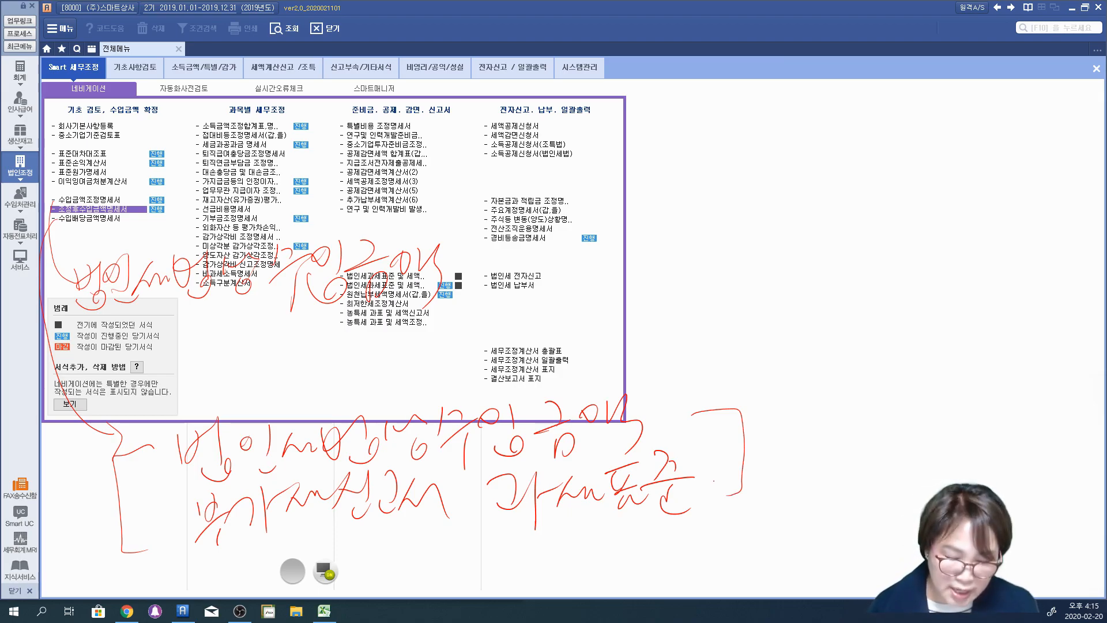
drag(449, 476, 684, 449)
drag(489, 535, 712, 534)
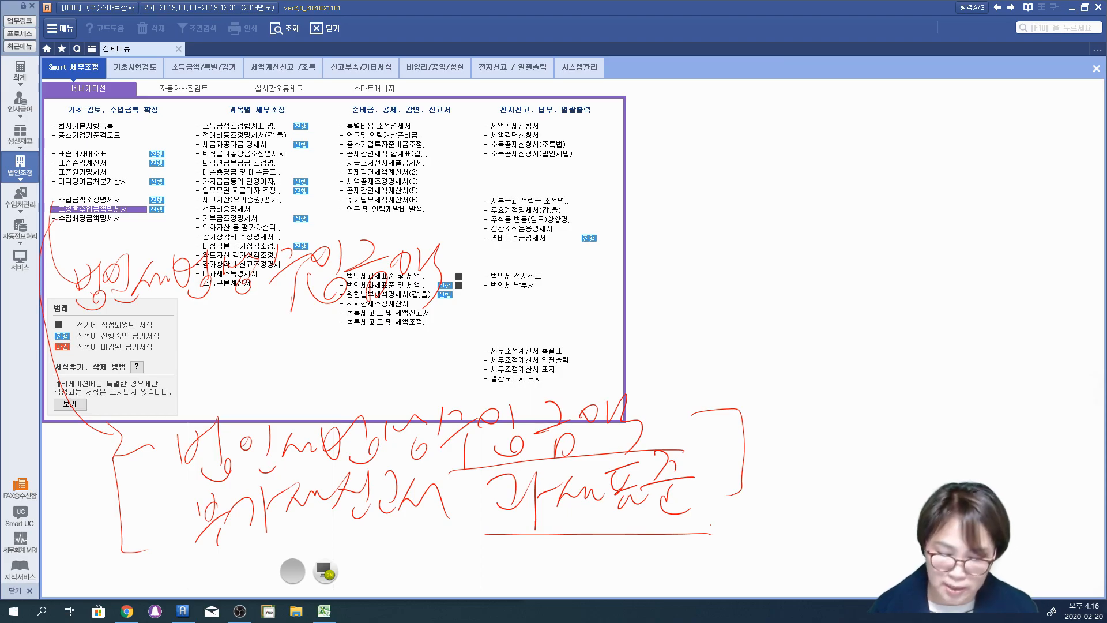
mouse_move(219, 494)
mouse_down()
mouse_move(464, 462)
mouse_move(602, 367)
mouse_move(453, 455)
mouse_move(465, 473)
mouse_up()
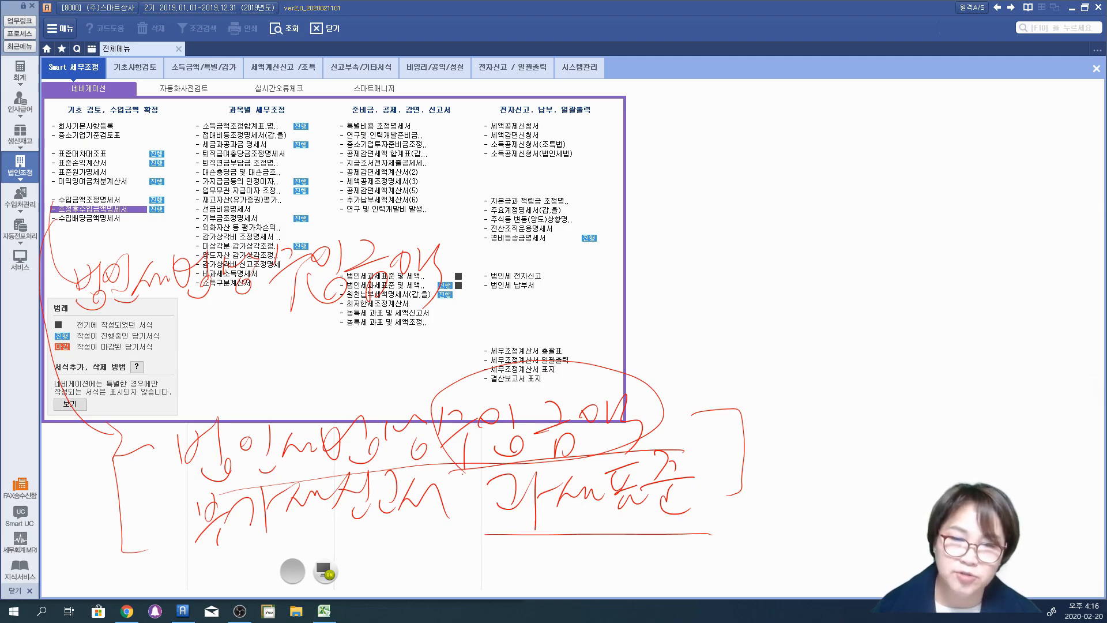
mouse_move(213, 547)
mouse_down()
mouse_move(439, 539)
mouse_move(583, 454)
mouse_move(721, 520)
mouse_up()
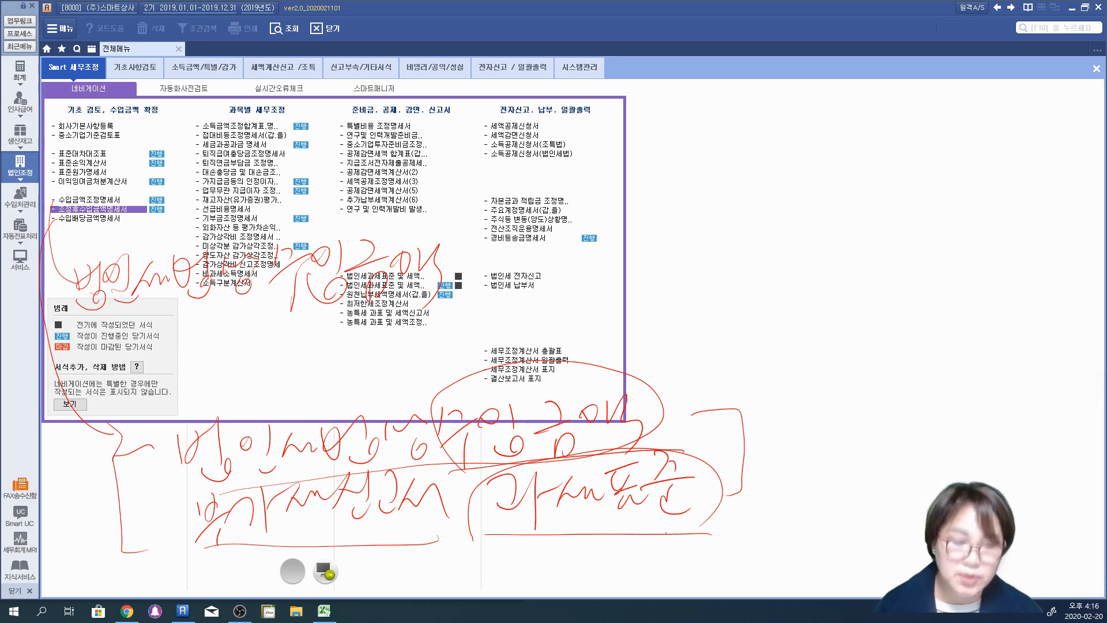
drag(492, 536, 706, 540)
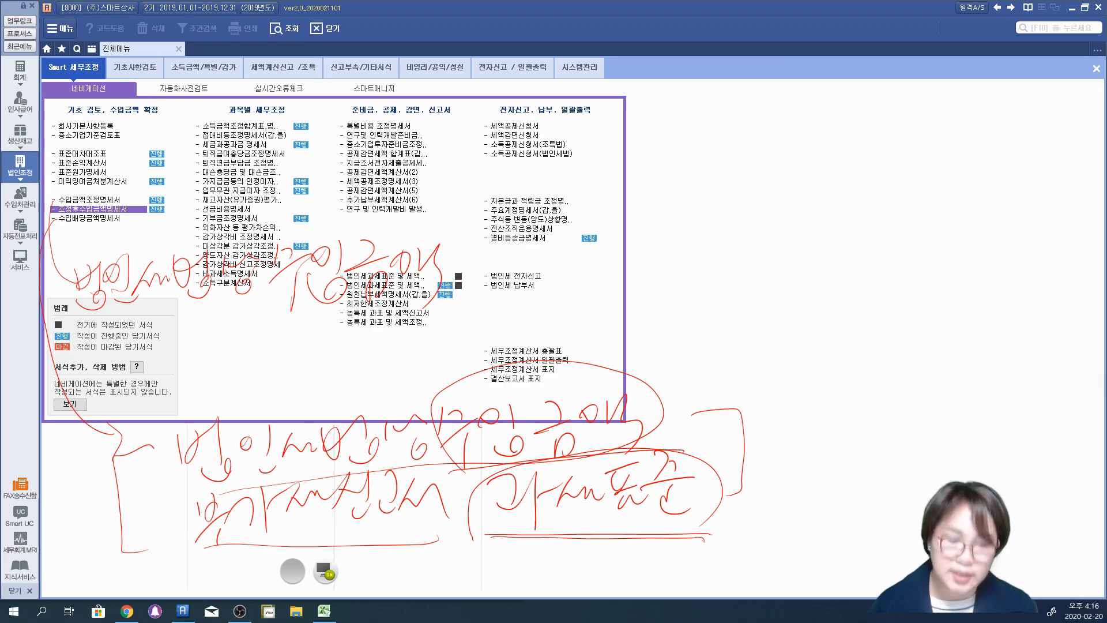
mouse_move(702, 455)
mouse_down()
mouse_move(666, 411)
mouse_move(724, 460)
mouse_move(704, 463)
mouse_up()
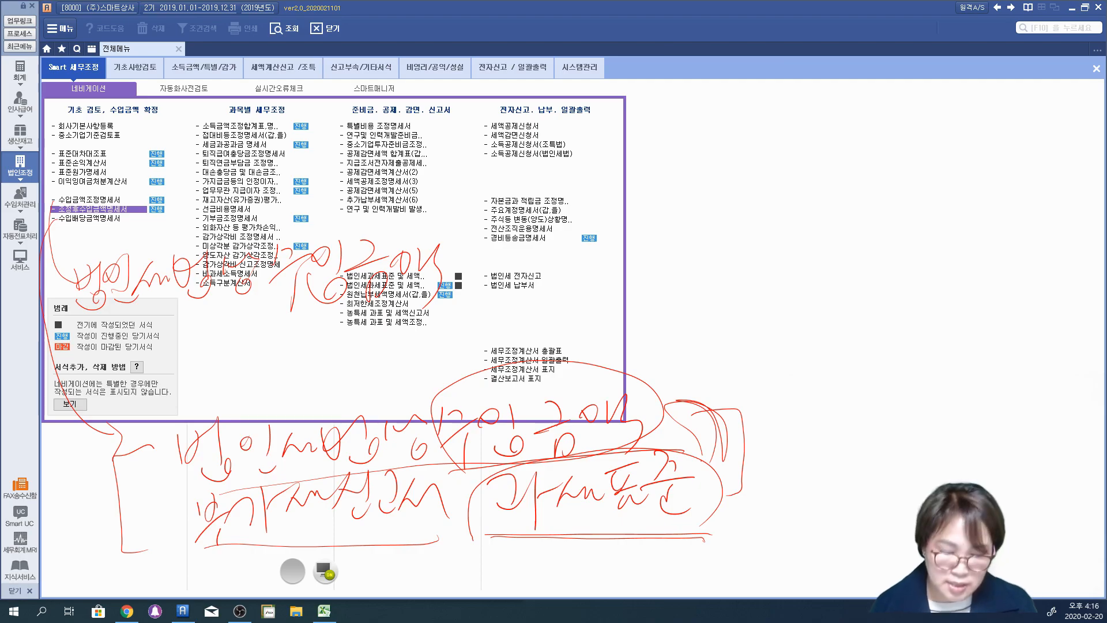
drag(469, 537, 713, 534)
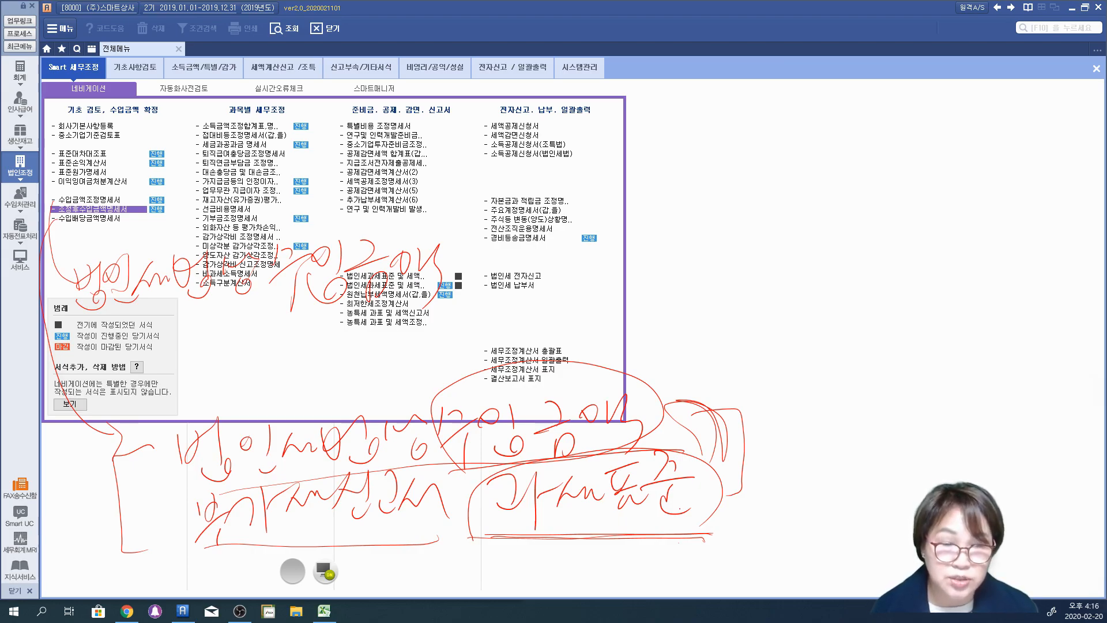
mouse_move(284, 474)
mouse_down()
mouse_move(661, 453)
mouse_move(725, 499)
mouse_up()
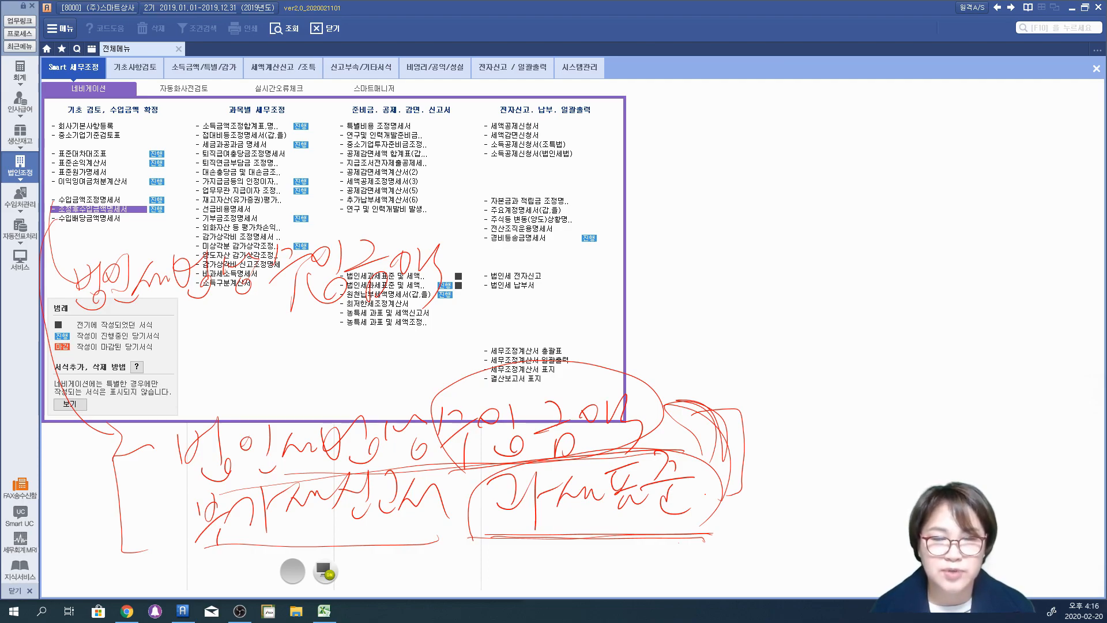
drag(485, 540, 720, 537)
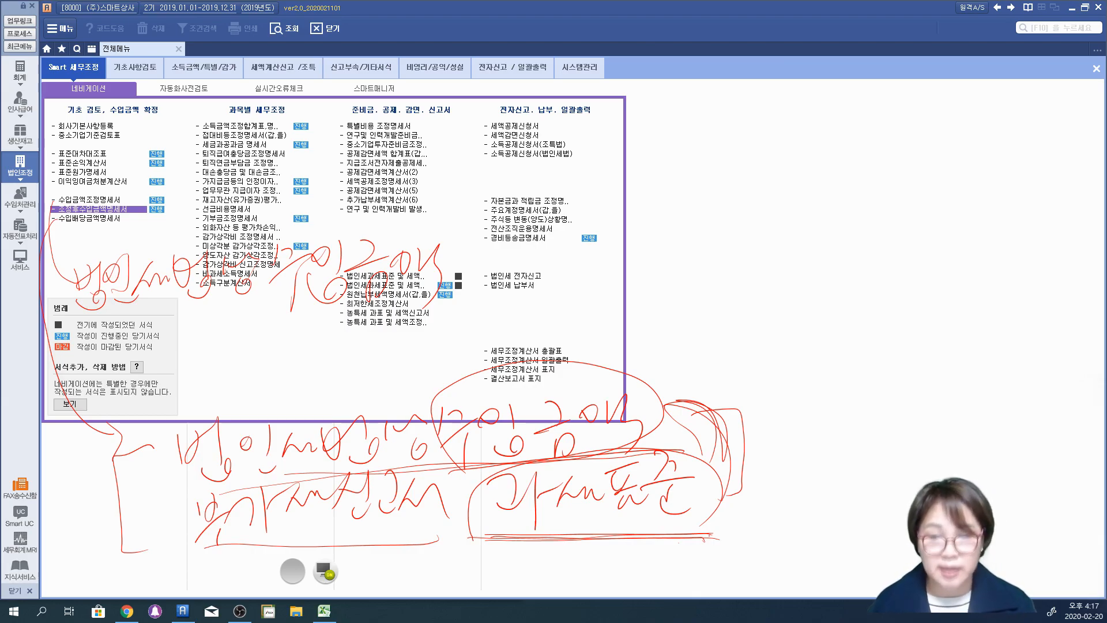
click(327, 571)
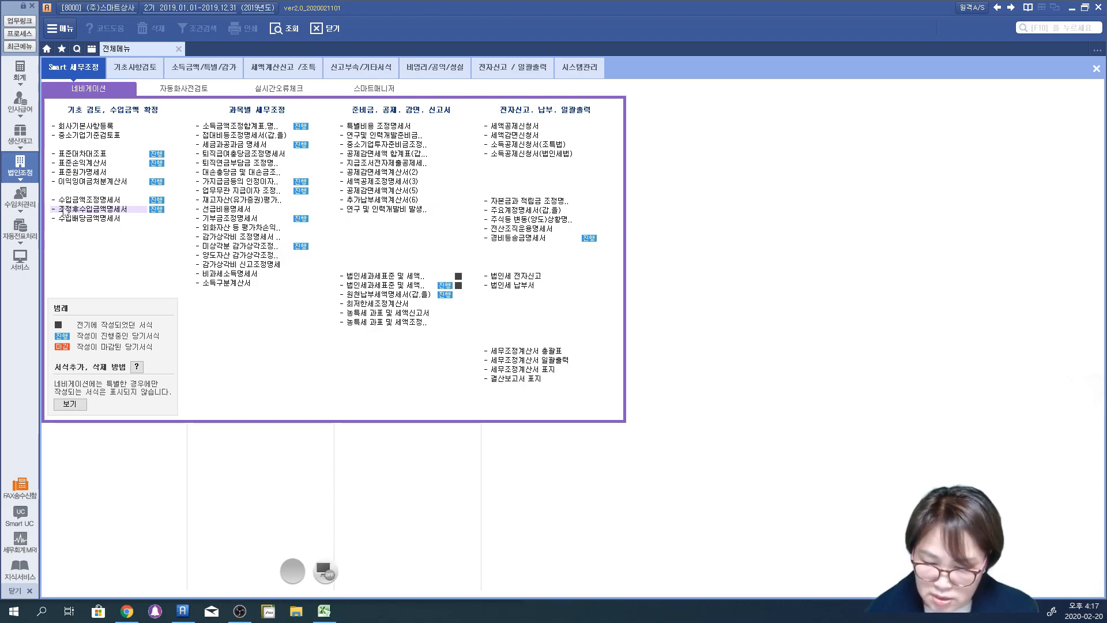
Step: Open the 조정후수입금액명세서 form and reload its data with 새로불러오기
click(68, 210)
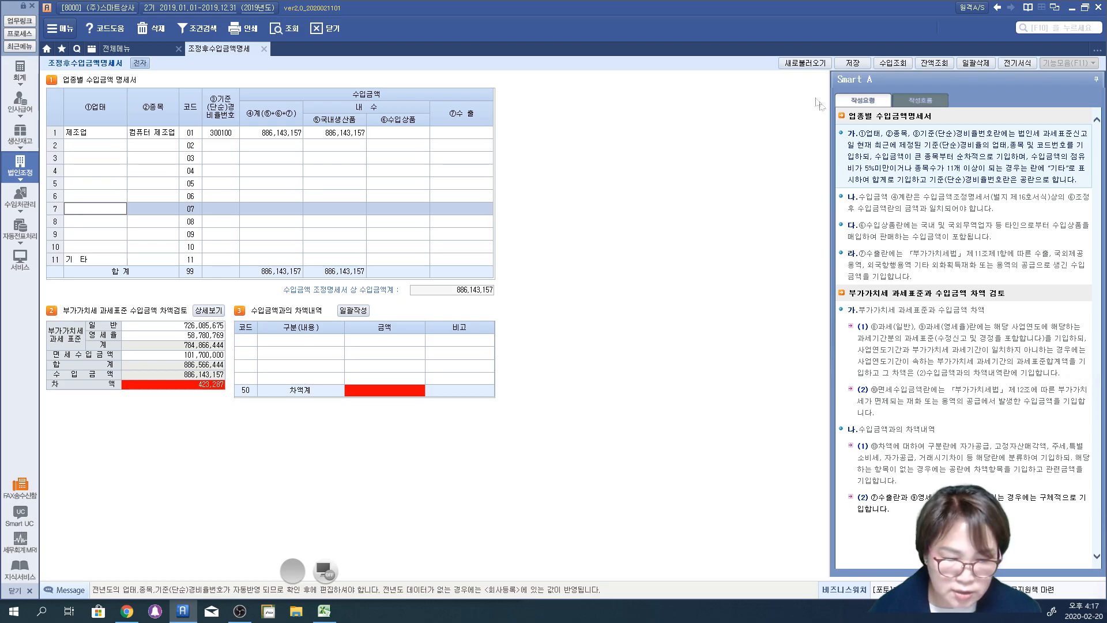
click(797, 66)
click(528, 333)
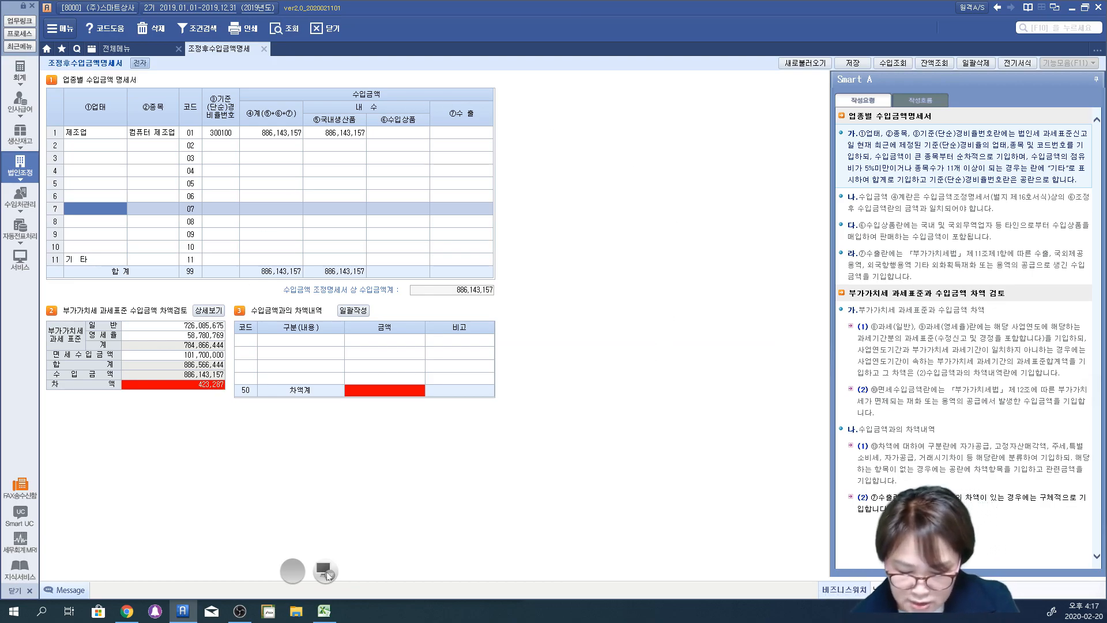
Step: Circle the 기준(단순)경비율번호 column in red pen and handwrite "부가세 과세표준명세" beneath it
click(319, 565)
mouse_move(234, 185)
mouse_down()
mouse_move(232, 85)
mouse_move(224, 234)
mouse_up()
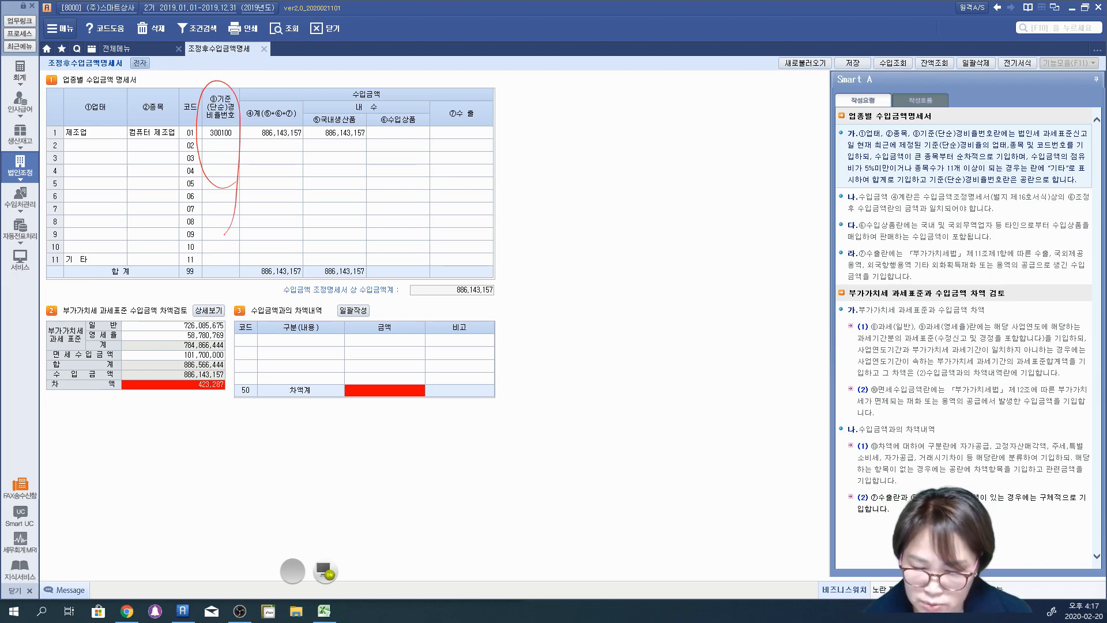
mouse_move(219, 189)
mouse_down()
mouse_move(238, 199)
mouse_move(218, 233)
mouse_move(238, 237)
mouse_up()
drag(243, 212, 262, 236)
mouse_move(266, 218)
mouse_down()
mouse_move(279, 209)
mouse_move(276, 223)
mouse_up()
drag(282, 210, 310, 219)
mouse_move(316, 198)
mouse_down()
mouse_move(345, 212)
mouse_move(345, 243)
mouse_up()
mouse_move(345, 211)
mouse_down()
mouse_move(358, 201)
mouse_move(350, 222)
mouse_up()
drag(358, 203, 380, 210)
drag(382, 194, 383, 214)
mouse_move(384, 192)
mouse_down()
mouse_move(401, 185)
mouse_move(420, 218)
mouse_up()
mouse_move(424, 175)
mouse_down()
mouse_move(453, 220)
mouse_move(471, 203)
mouse_up()
drag(465, 190, 490, 201)
drag(484, 213, 470, 214)
mouse_move(502, 179)
mouse_down()
mouse_move(495, 211)
mouse_move(519, 202)
mouse_up()
drag(522, 192, 526, 205)
Step: Handwrite "코드" with three blank lines beside it, and underline the 제조업 row of the 업종별 수입금액 명세서
drag(583, 173, 605, 168)
mouse_move(604, 168)
mouse_down()
mouse_move(600, 195)
mouse_move(603, 183)
mouse_up()
drag(596, 196, 597, 209)
drag(584, 212, 612, 208)
mouse_move(634, 168)
mouse_down()
mouse_move(623, 187)
mouse_move(642, 202)
mouse_move(837, 196)
mouse_up()
drag(711, 254, 822, 249)
drag(725, 311, 804, 312)
mouse_move(206, 145)
mouse_down()
mouse_move(195, 155)
mouse_move(198, 196)
mouse_up()
drag(68, 141, 452, 138)
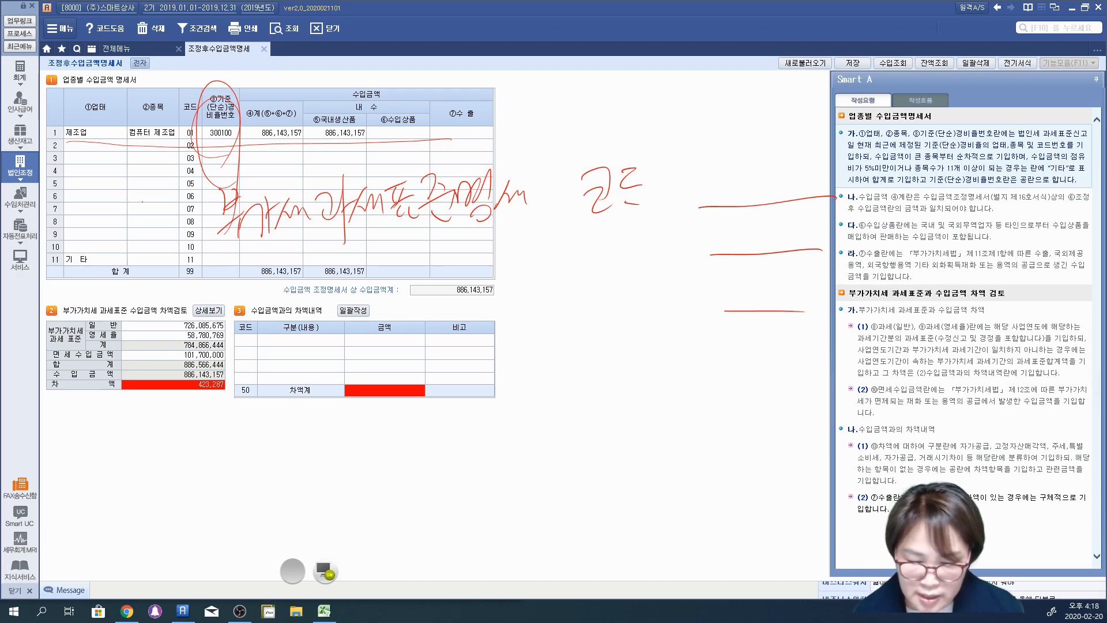
Step: Handwrite the three sales types "상품매출", "제품매출" and "수출매출" one below another beside the tables
click(533, 326)
drag(532, 290, 589, 318)
drag(566, 330, 617, 324)
drag(624, 303, 635, 321)
drag(647, 291, 691, 329)
mouse_move(518, 386)
mouse_down()
mouse_move(553, 404)
mouse_move(589, 374)
mouse_move(602, 427)
mouse_move(635, 401)
mouse_move(680, 392)
mouse_up()
drag(663, 404, 693, 411)
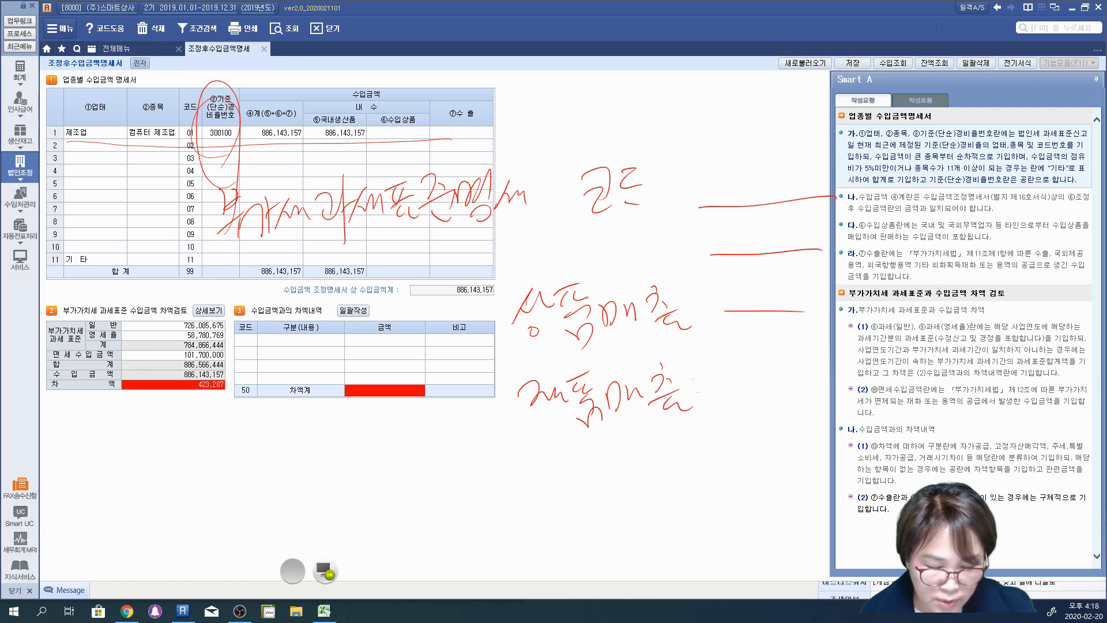
drag(536, 444, 526, 487)
drag(539, 462, 571, 465)
drag(553, 474, 553, 515)
mouse_move(582, 445)
mouse_down()
mouse_move(631, 493)
mouse_move(715, 466)
mouse_move(749, 496)
mouse_up()
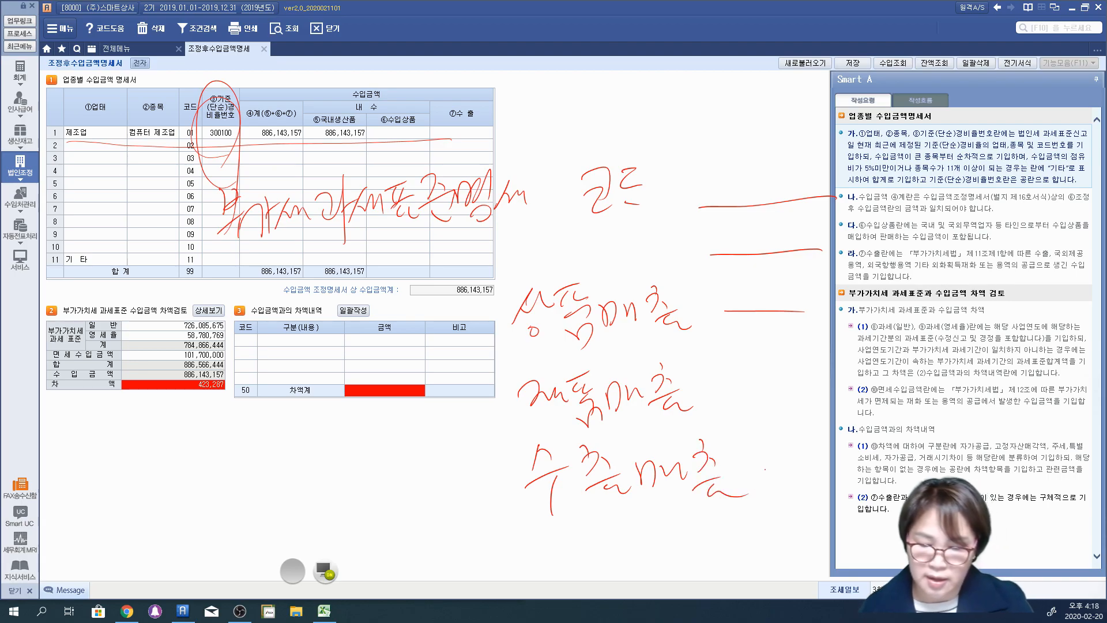
Step: Box the three handwritten sales types, group them with circles and underlines, and label the groups "도소" and "제조"
mouse_move(195, 107)
mouse_down()
mouse_move(241, 151)
mouse_move(202, 95)
mouse_up()
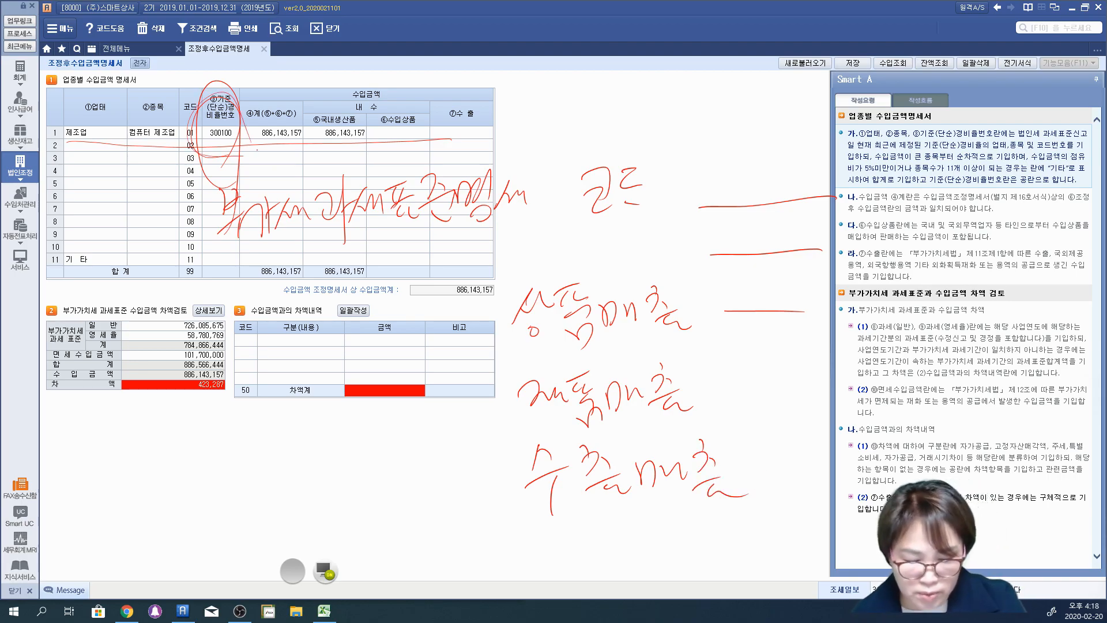
mouse_move(715, 278)
mouse_down()
mouse_move(609, 284)
mouse_move(527, 542)
mouse_move(724, 381)
mouse_move(698, 271)
mouse_up()
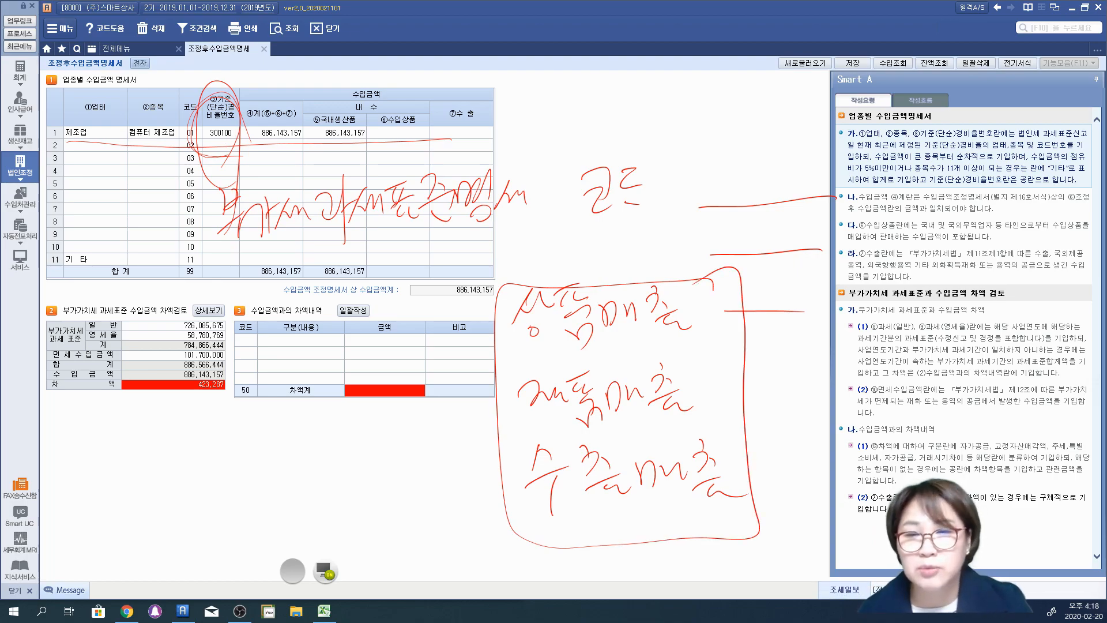
mouse_move(528, 353)
mouse_down()
mouse_move(724, 339)
mouse_move(562, 431)
mouse_move(666, 429)
mouse_move(715, 368)
mouse_move(672, 436)
mouse_up()
mouse_move(713, 381)
mouse_down()
mouse_move(771, 424)
mouse_move(712, 516)
mouse_up()
mouse_move(708, 360)
mouse_down()
mouse_move(500, 454)
mouse_move(769, 395)
mouse_move(721, 364)
mouse_up()
mouse_move(780, 401)
mouse_down()
mouse_move(811, 424)
mouse_move(838, 411)
mouse_move(868, 415)
mouse_up()
drag(790, 287, 810, 322)
mouse_move(823, 287)
mouse_down()
mouse_move(808, 320)
mouse_move(776, 288)
mouse_move(847, 254)
mouse_up()
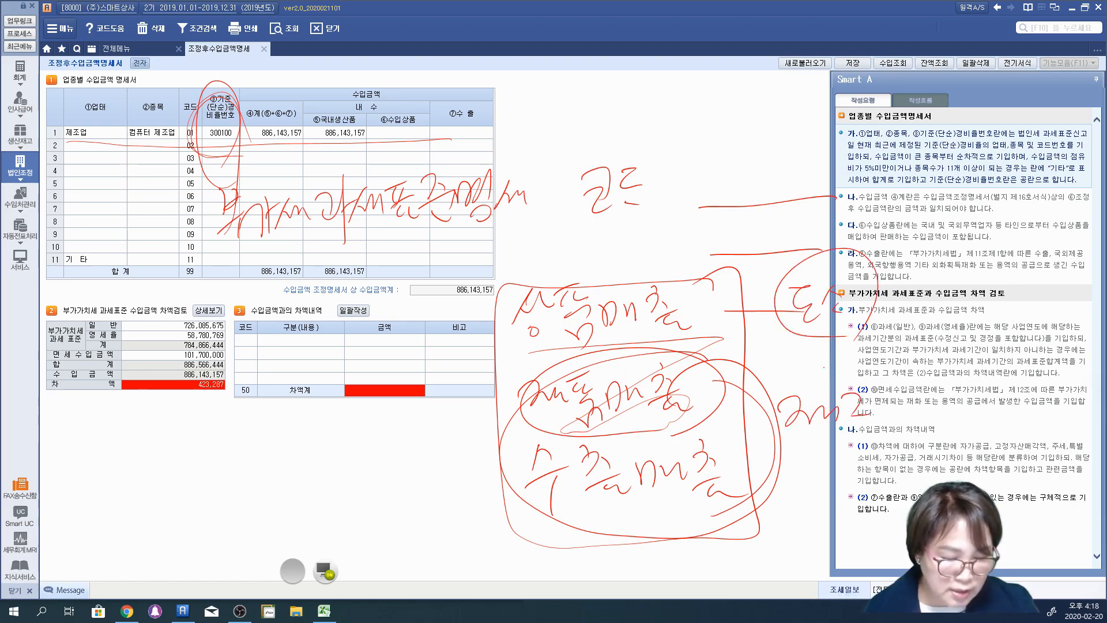
mouse_move(880, 456)
mouse_down()
mouse_move(796, 460)
mouse_move(877, 464)
mouse_up()
drag(858, 486, 838, 498)
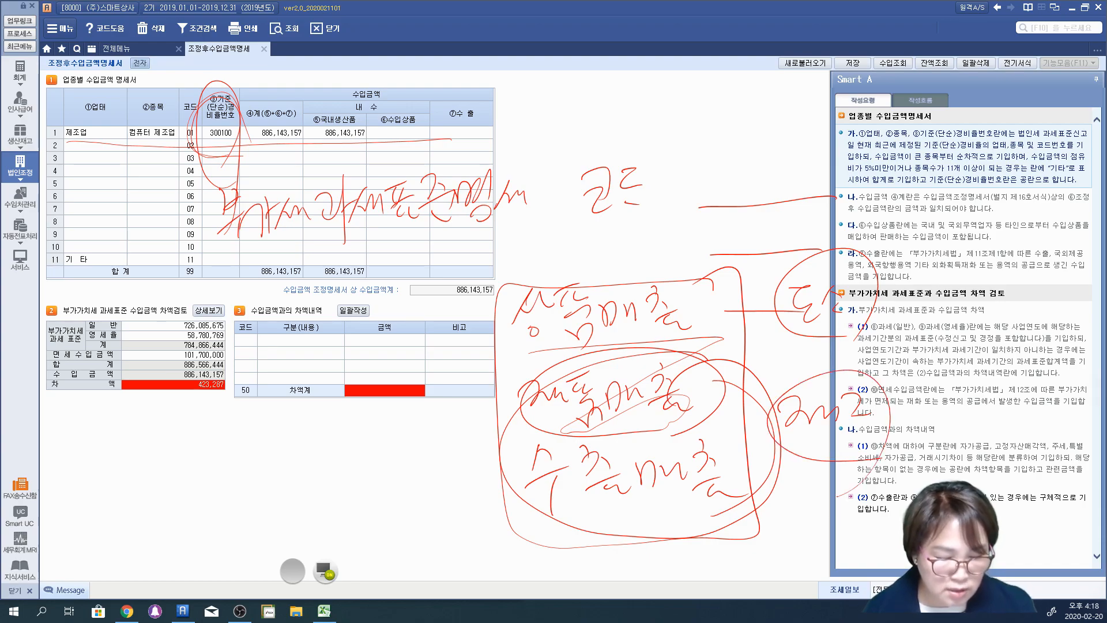
drag(745, 350, 886, 346)
drag(813, 495, 846, 492)
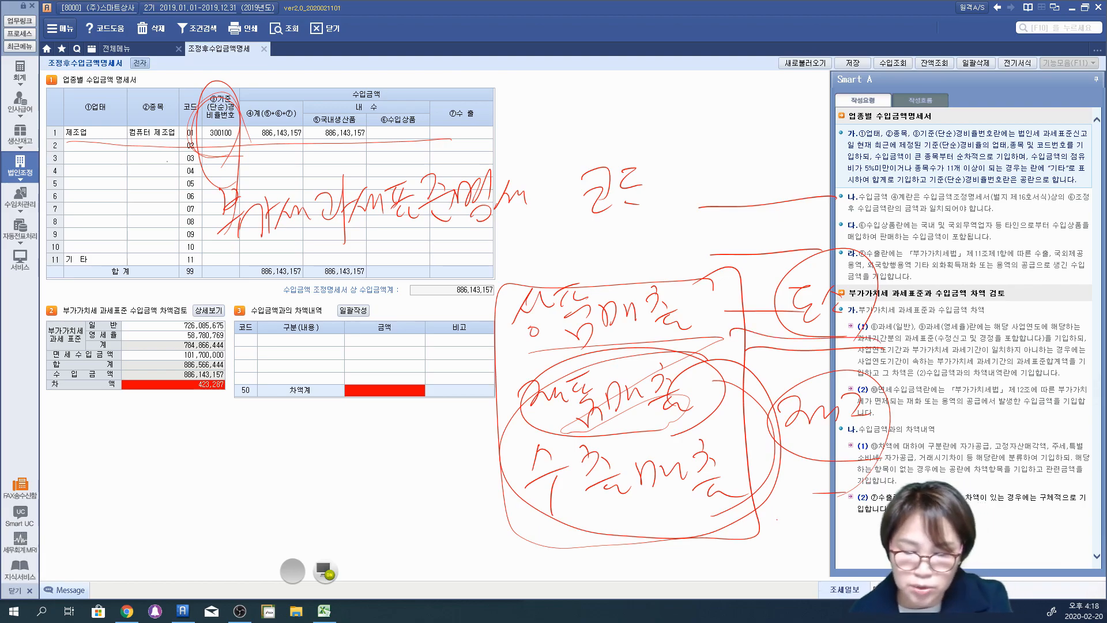
Step: Underline the rate-number column, circle the 부가가치세 과세표준 수입금액 차액검토 table, and mark its amounts and 상세보기 in red pen
drag(185, 165, 300, 164)
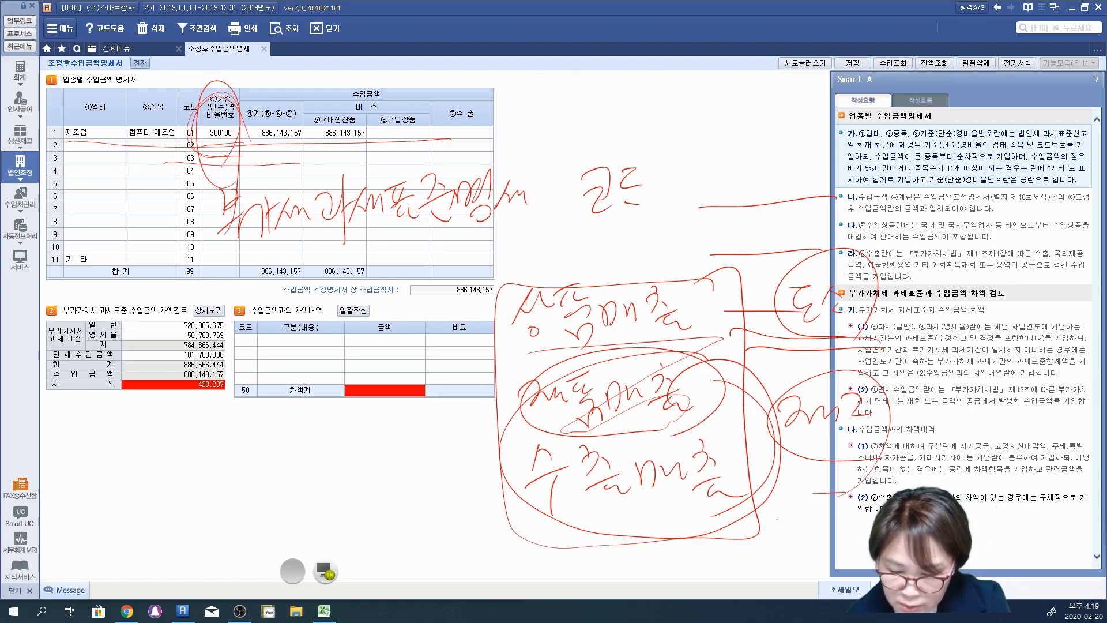
mouse_move(66, 317)
mouse_down()
mouse_move(155, 317)
mouse_move(50, 329)
mouse_move(90, 410)
mouse_up()
drag(122, 326, 205, 331)
mouse_move(135, 342)
mouse_down()
mouse_move(165, 338)
mouse_move(212, 363)
mouse_up()
mouse_move(222, 419)
mouse_down()
mouse_move(96, 419)
mouse_move(215, 280)
mouse_move(147, 514)
mouse_up()
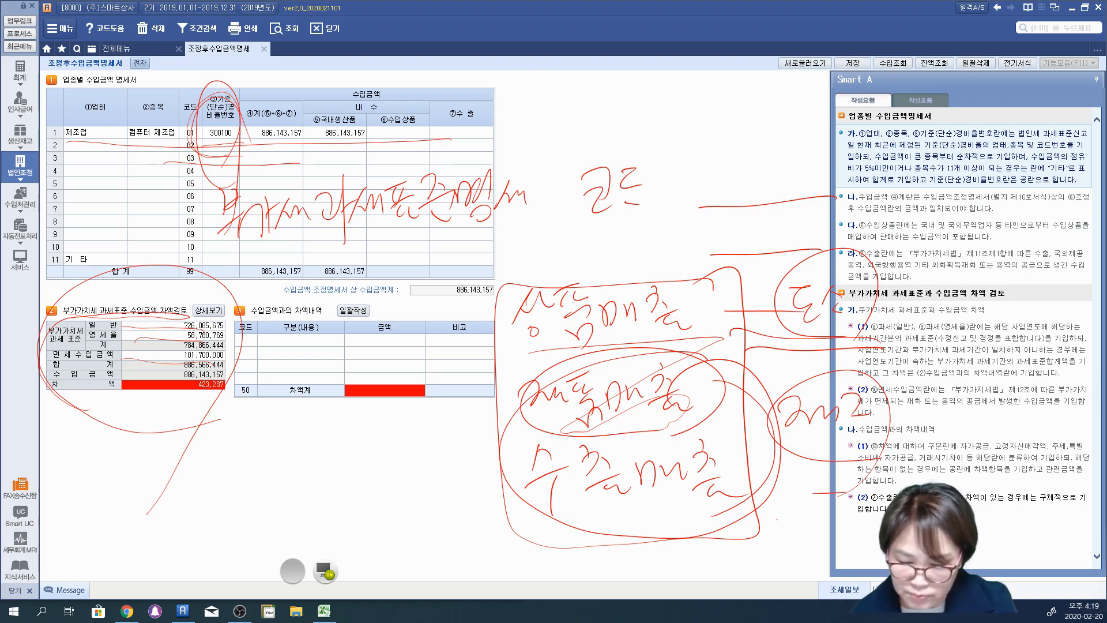
drag(207, 300, 237, 302)
drag(213, 292, 214, 309)
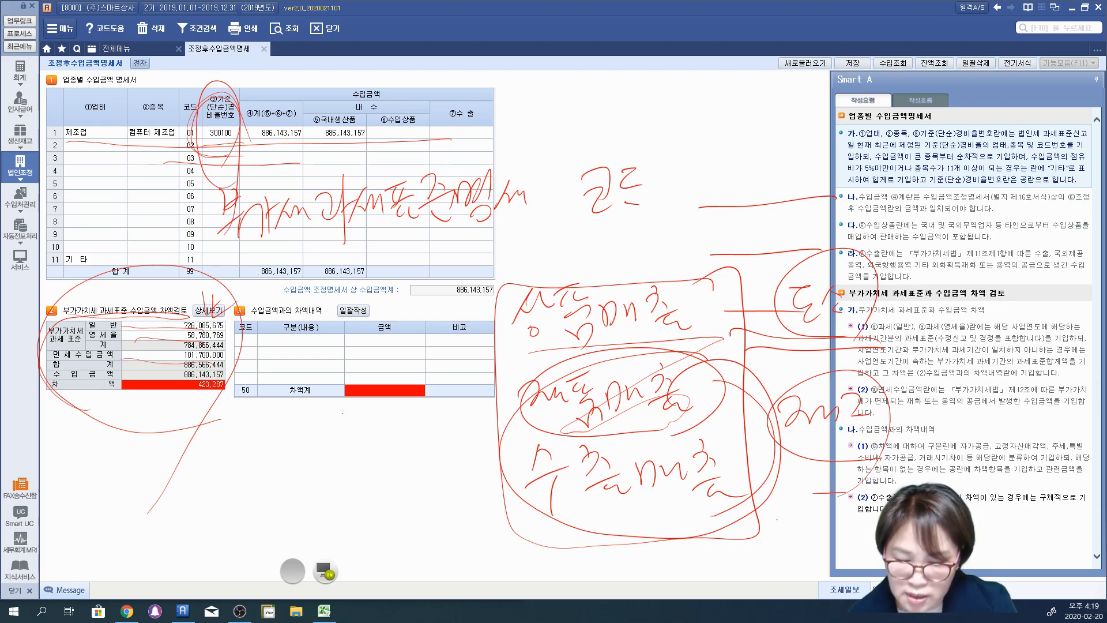
mouse_move(207, 318)
mouse_down()
mouse_move(149, 320)
mouse_move(208, 404)
mouse_up()
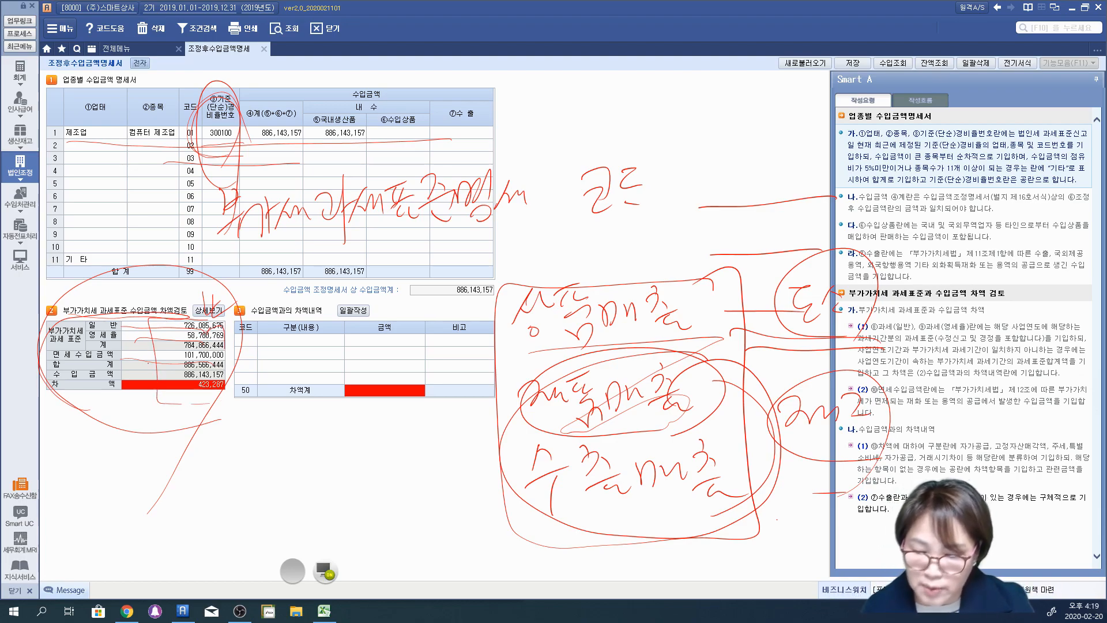
Step: Draw a line over the upper table with the handwritten label "법인", and add arcs around the 차액검토 table
mouse_move(183, 68)
mouse_down()
mouse_move(449, 69)
mouse_move(506, 82)
mouse_up()
drag(531, 55, 507, 87)
mouse_move(545, 87)
mouse_down()
mouse_move(563, 85)
mouse_move(567, 102)
mouse_up()
mouse_move(536, 102)
mouse_down()
mouse_move(560, 122)
mouse_move(555, 109)
mouse_move(580, 82)
mouse_up()
drag(615, 83, 615, 115)
drag(112, 397, 173, 462)
mouse_move(115, 330)
mouse_down()
mouse_move(83, 323)
mouse_move(129, 323)
mouse_up()
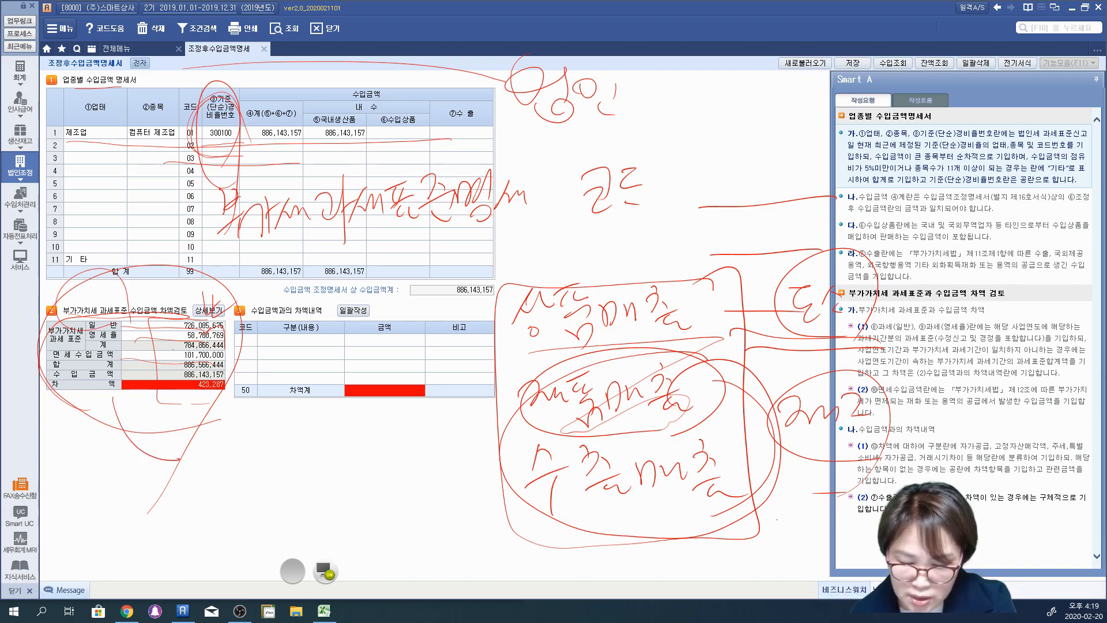
Step: Mark the 수입금액과의 차액내역 title, rows and 차액계 amount in red pen, and clear all pen marks
drag(245, 402, 304, 402)
mouse_move(327, 326)
mouse_down()
mouse_move(271, 272)
mouse_move(328, 342)
mouse_up()
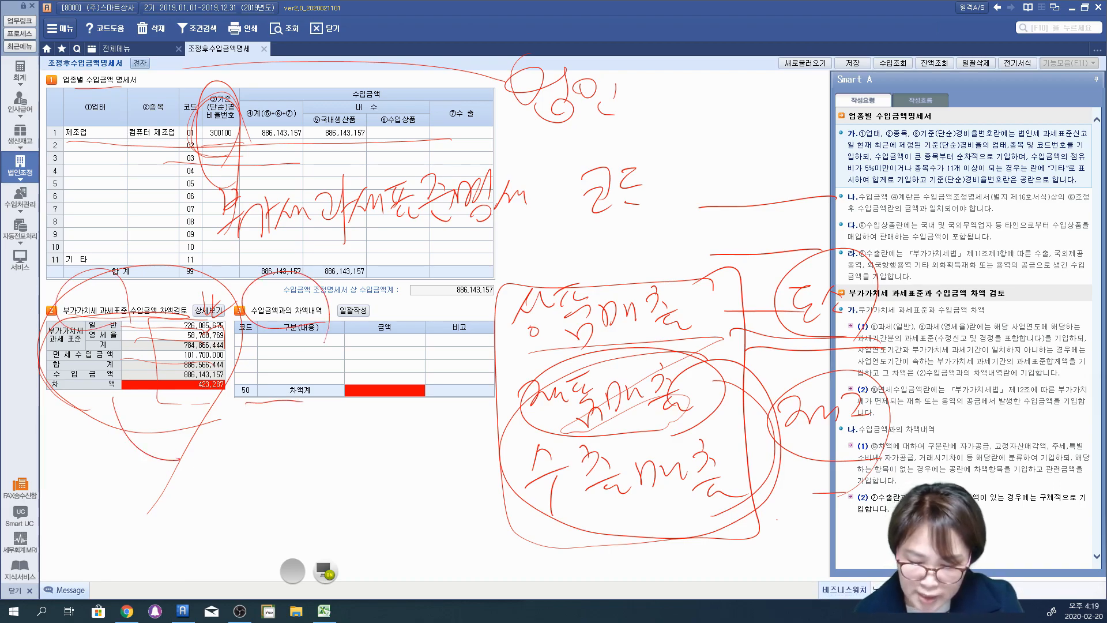
drag(119, 396, 192, 400)
drag(330, 403, 425, 402)
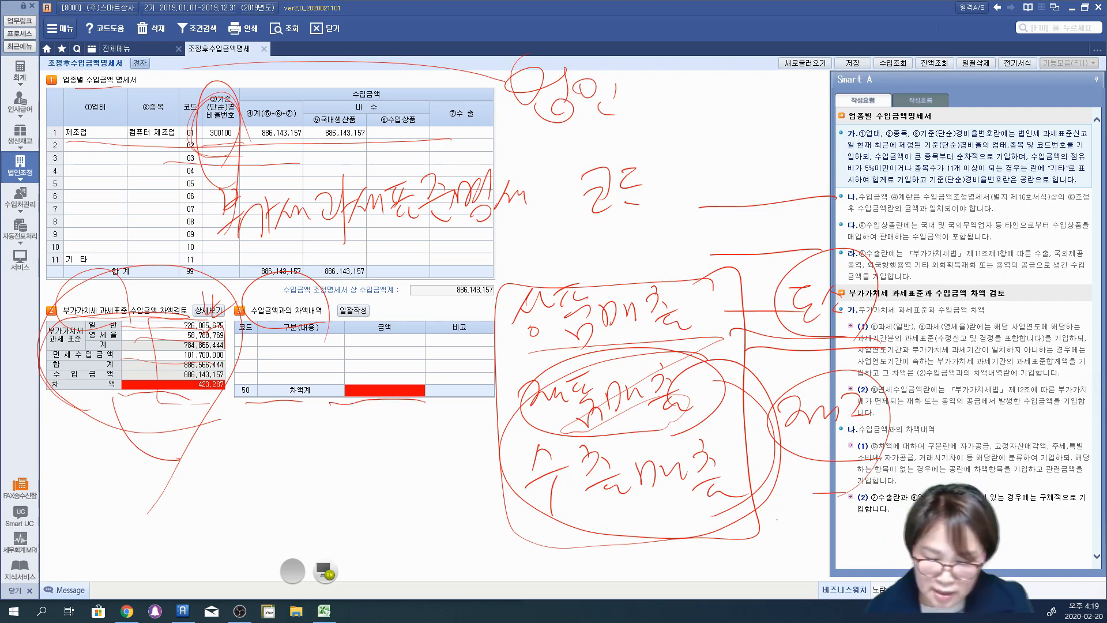
drag(234, 341, 483, 346)
mouse_move(232, 362)
mouse_down()
mouse_move(477, 363)
mouse_move(294, 378)
mouse_move(479, 383)
mouse_up()
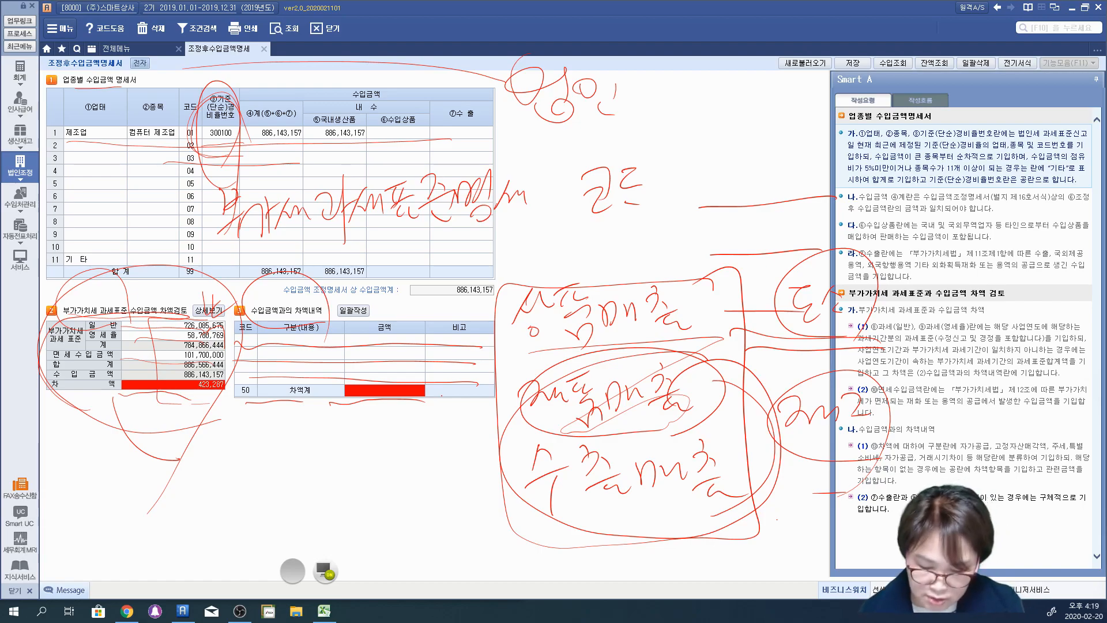
click(324, 566)
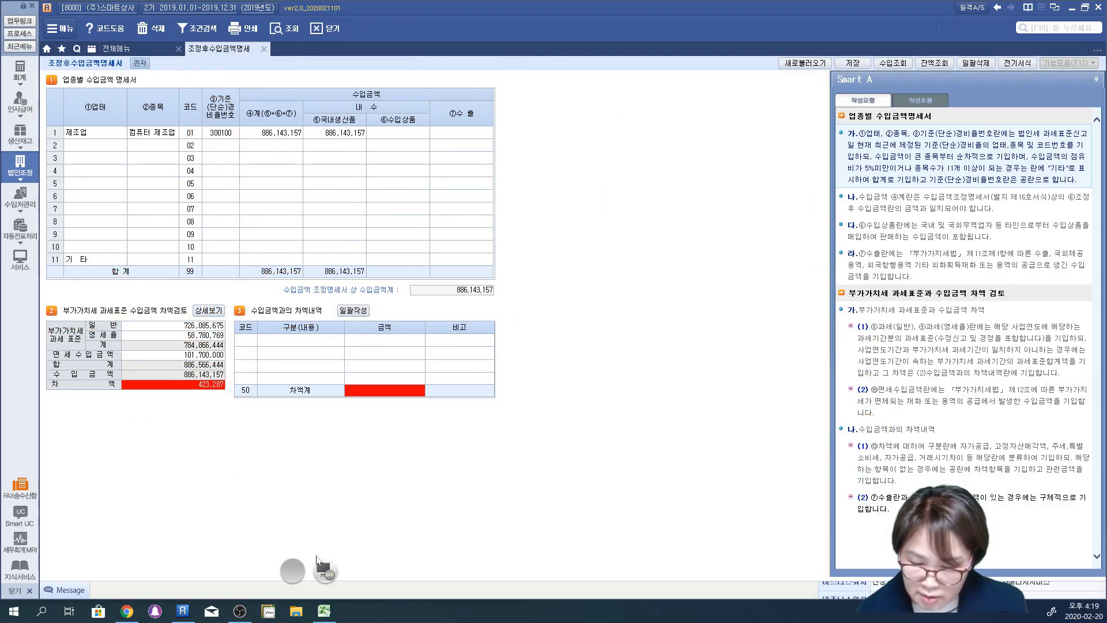
Step: Open the 차액검토 details and compare the 신고서 과세표준 and 업종코드별 수입금액 breakdowns
click(209, 311)
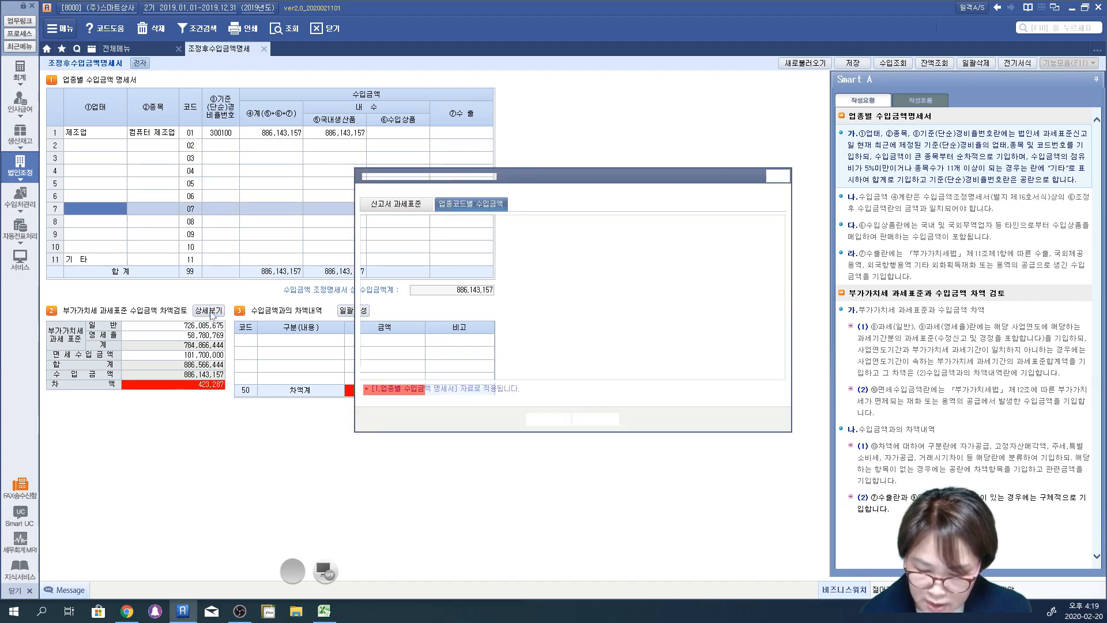
click(393, 205)
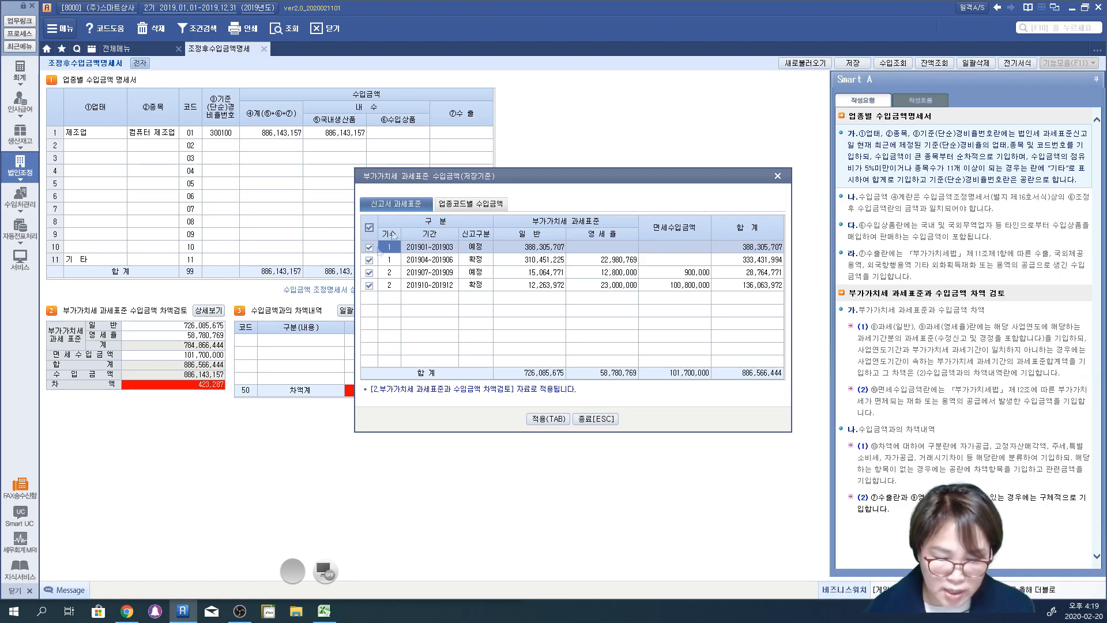
click(471, 205)
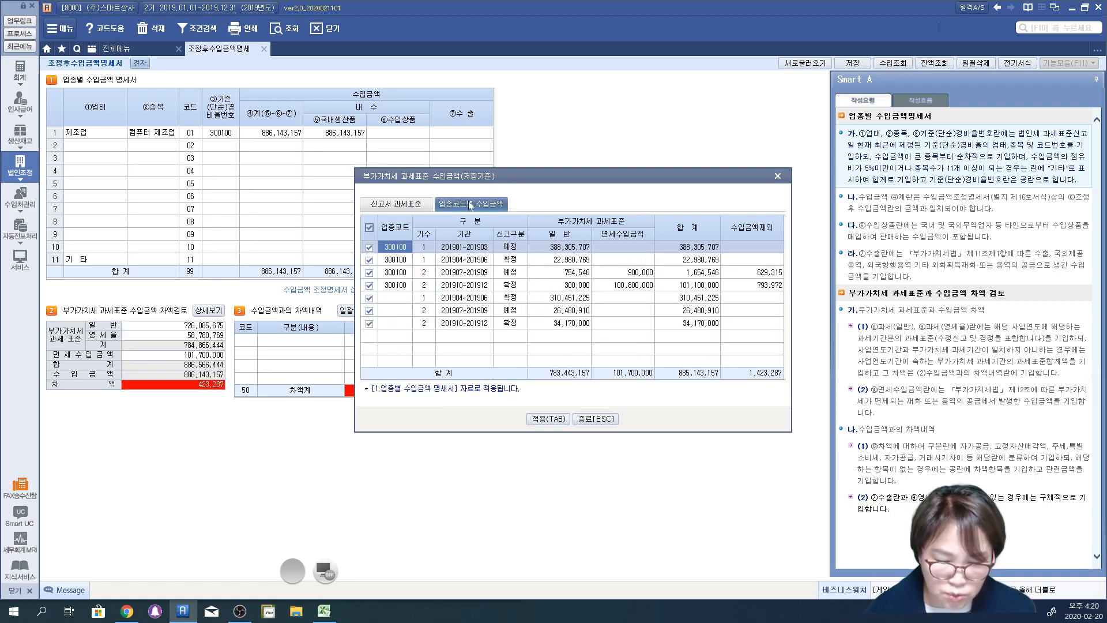
Step: Examine the 업종코드 rows and the 수입금액제외 amounts in the 업종코드별 수입금액 breakdown, and close the details window
click(396, 260)
click(395, 272)
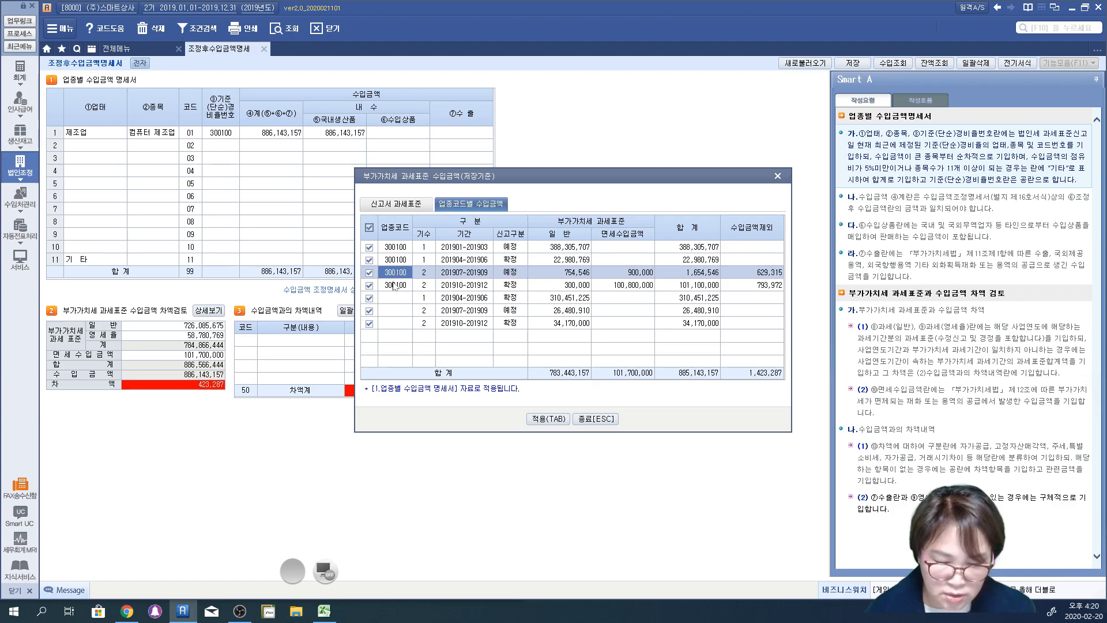
click(395, 285)
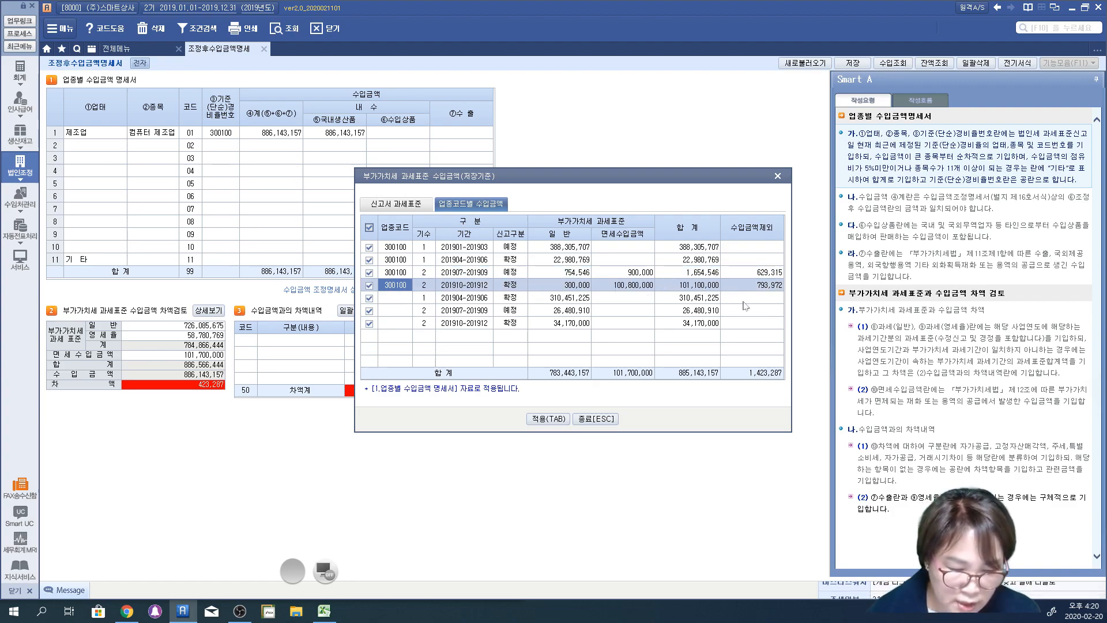
click(732, 274)
click(741, 284)
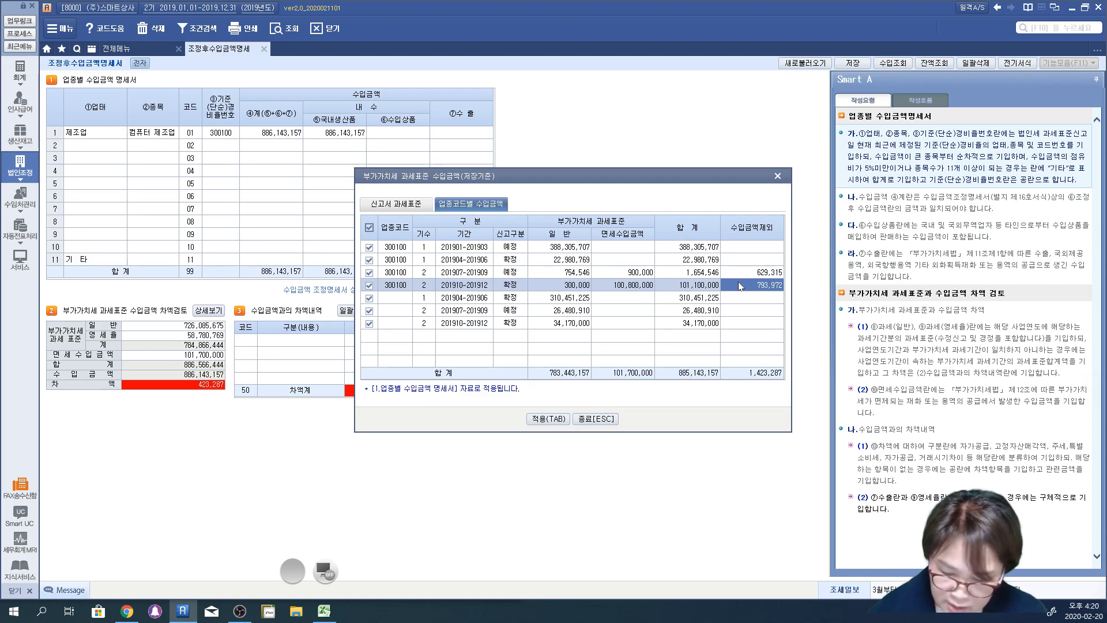
click(777, 176)
click(258, 343)
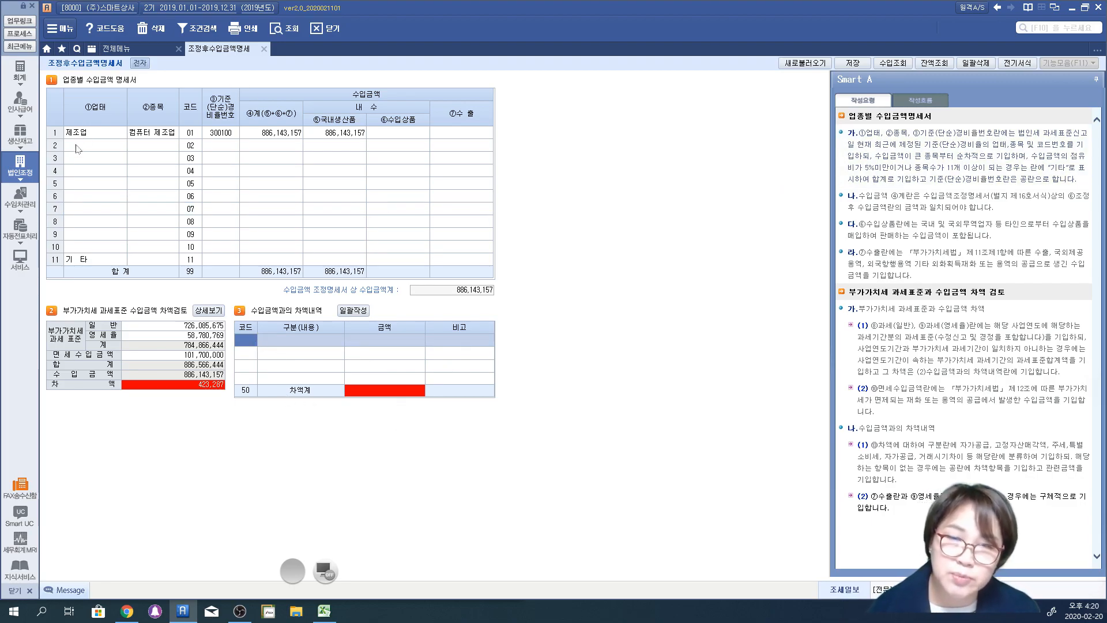
Step: Review the 상품매출, 제품매출, 임대료수입 and 수출매출 amounts in the 수입조회 window for the 제조업 row, and close it
click(101, 134)
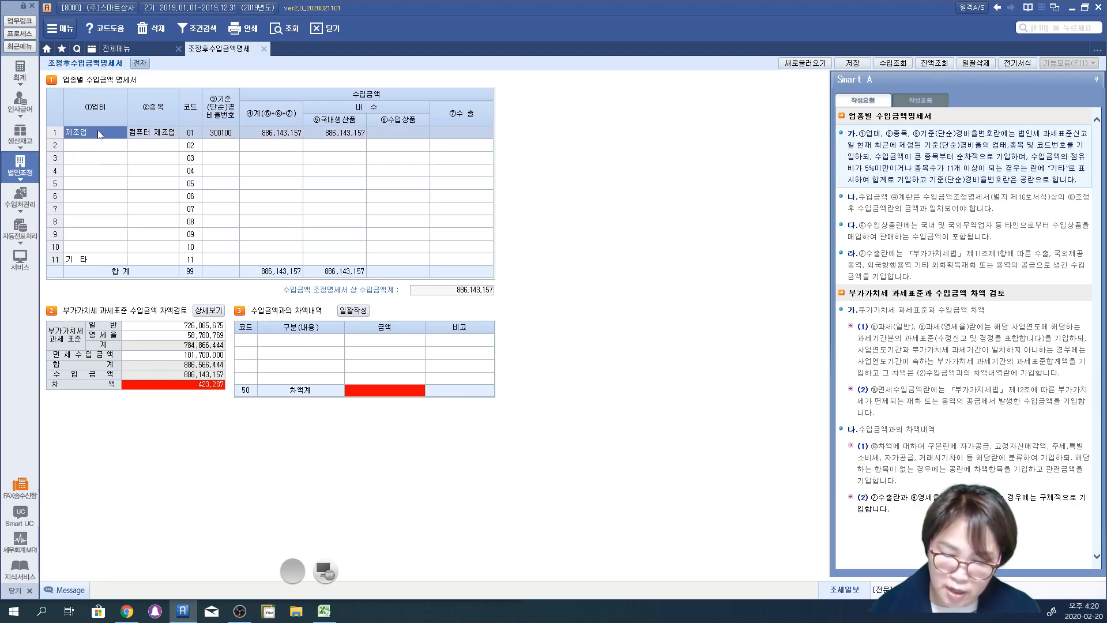
click(893, 63)
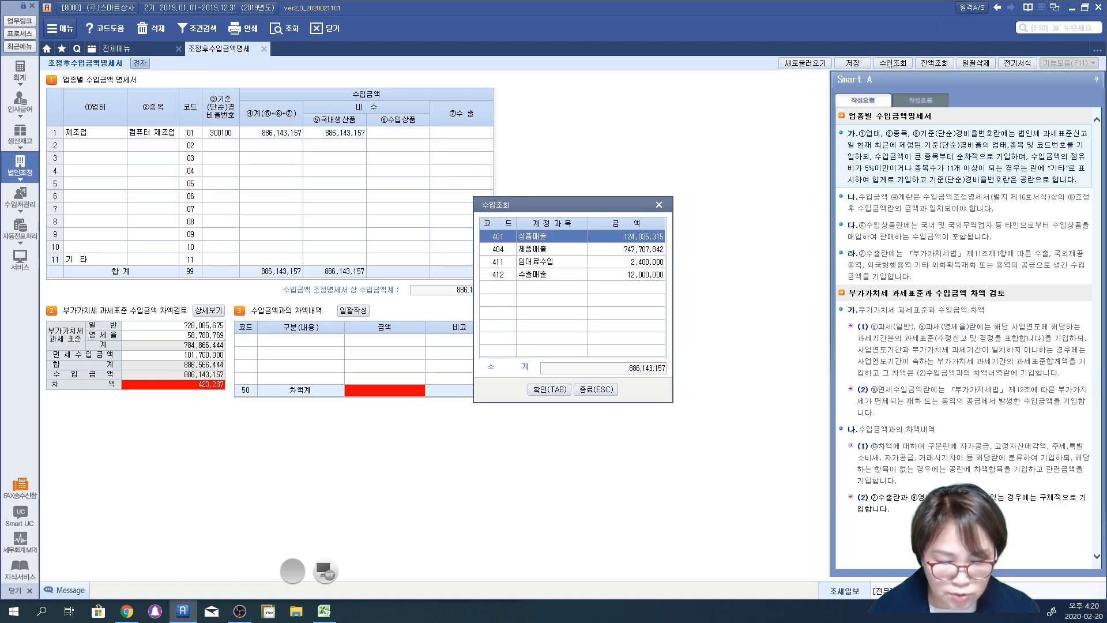
click(559, 250)
click(564, 261)
click(568, 276)
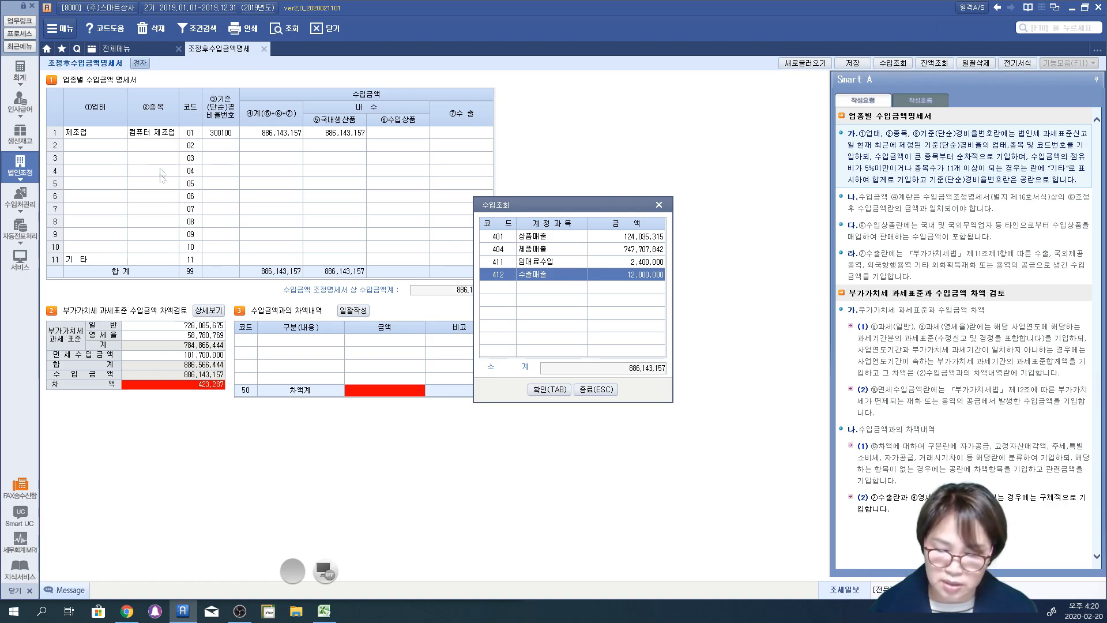
click(659, 205)
Step: Compare the 제조업 row's rate number with the 업종코드 rows and 수입금액제외 amounts in the 차액검토 details
click(220, 134)
text(300100)
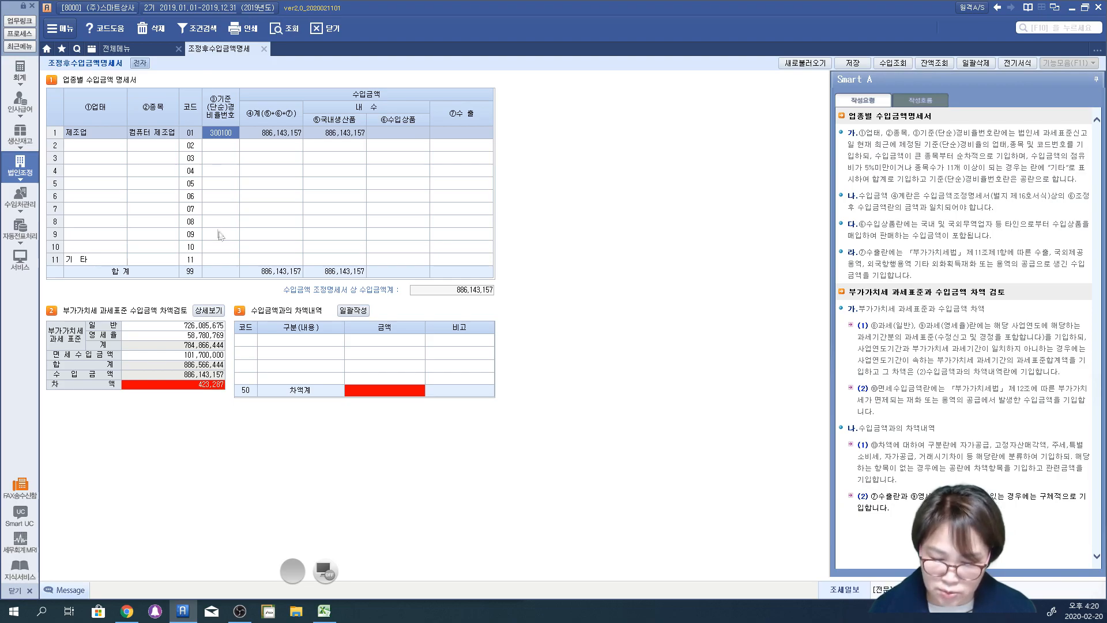
click(208, 311)
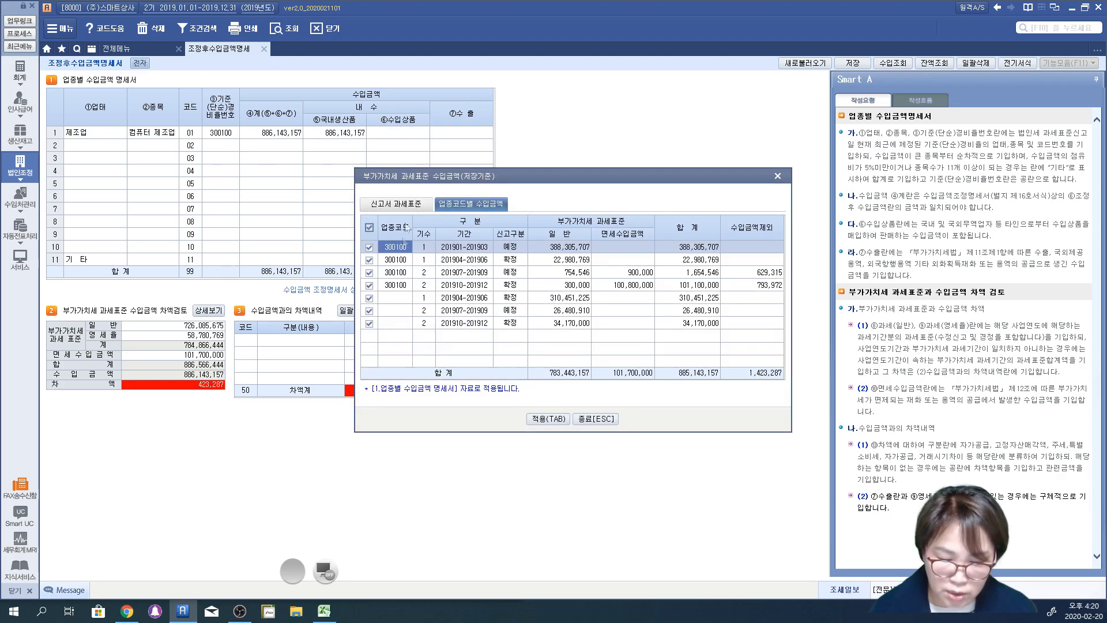
click(398, 259)
click(398, 272)
click(397, 284)
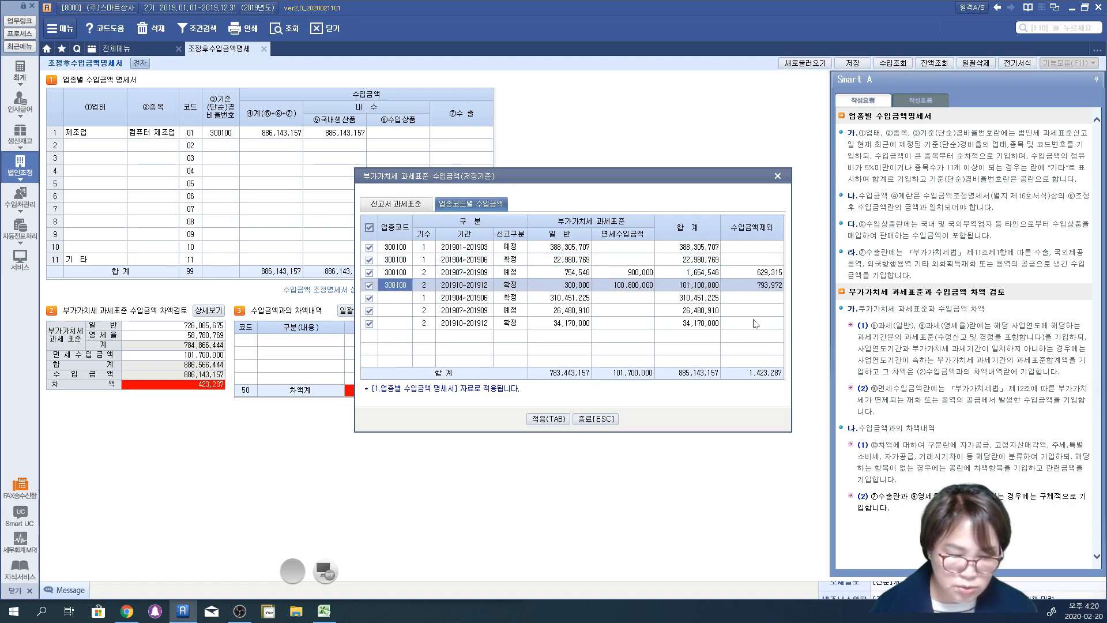
click(750, 287)
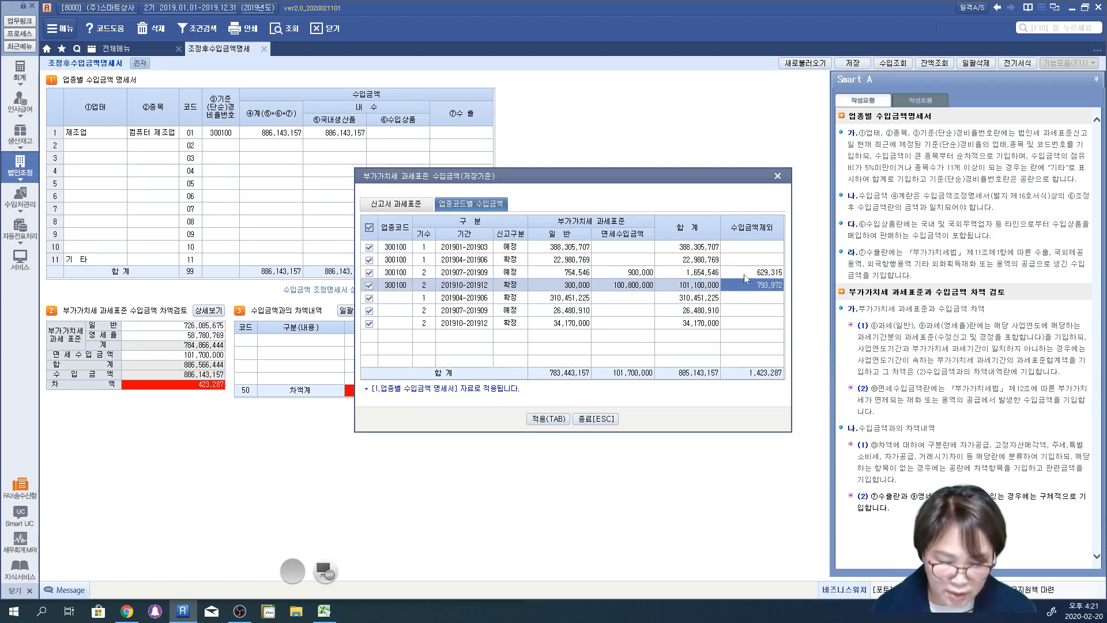
click(778, 176)
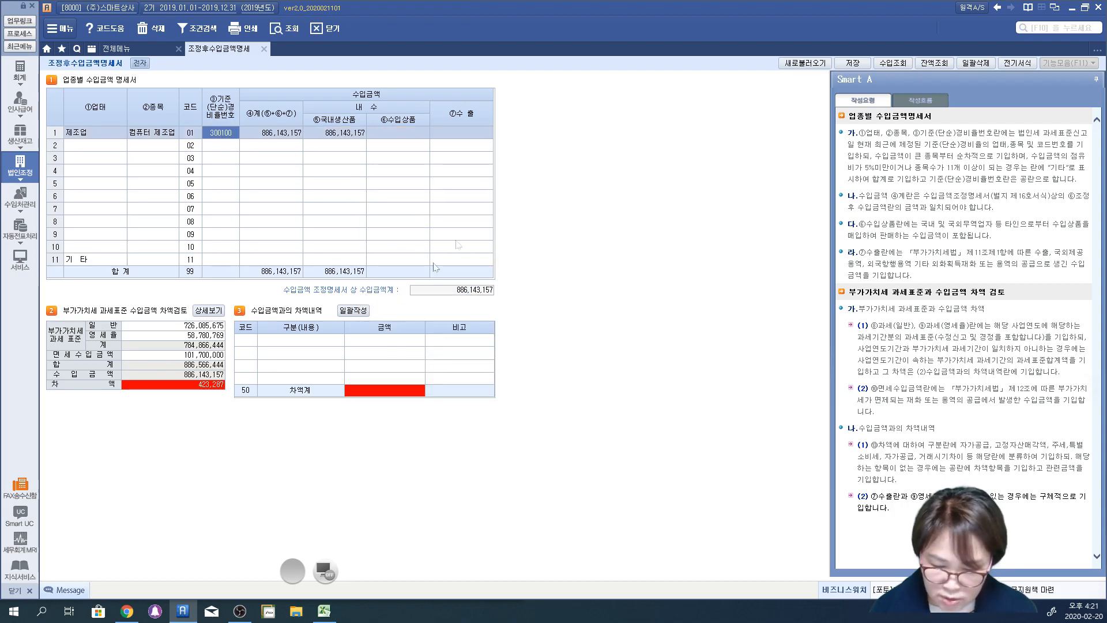
Step: Add code 24 간주임대료 with an amount of 1,423,287 to the first row of 수입금액과의 차액내역
click(246, 340)
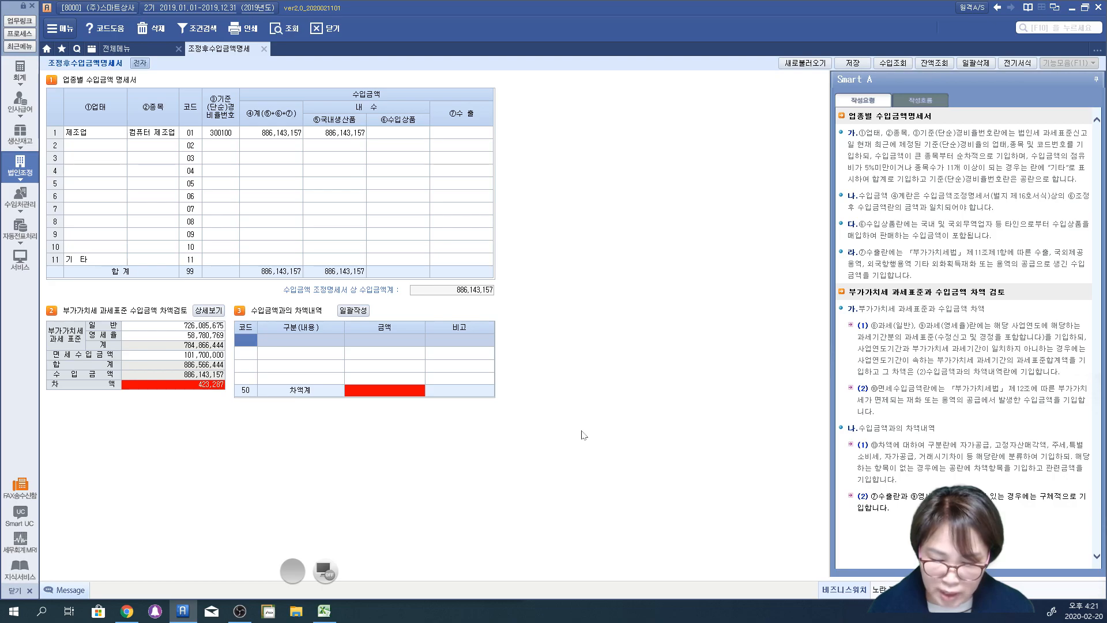
key(F2)
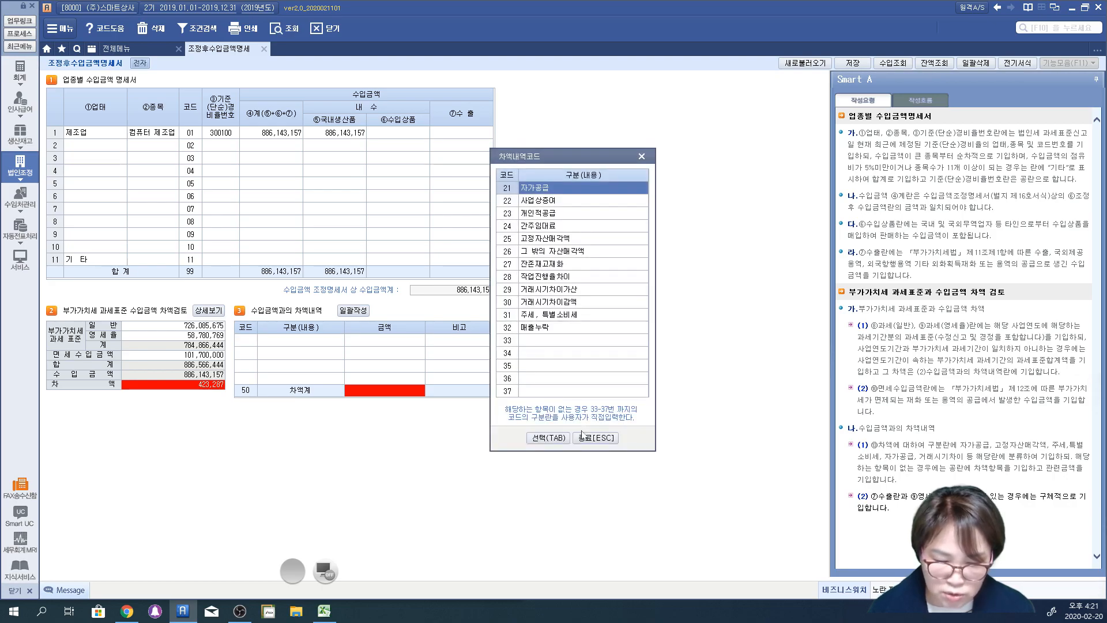
click(565, 226)
click(556, 443)
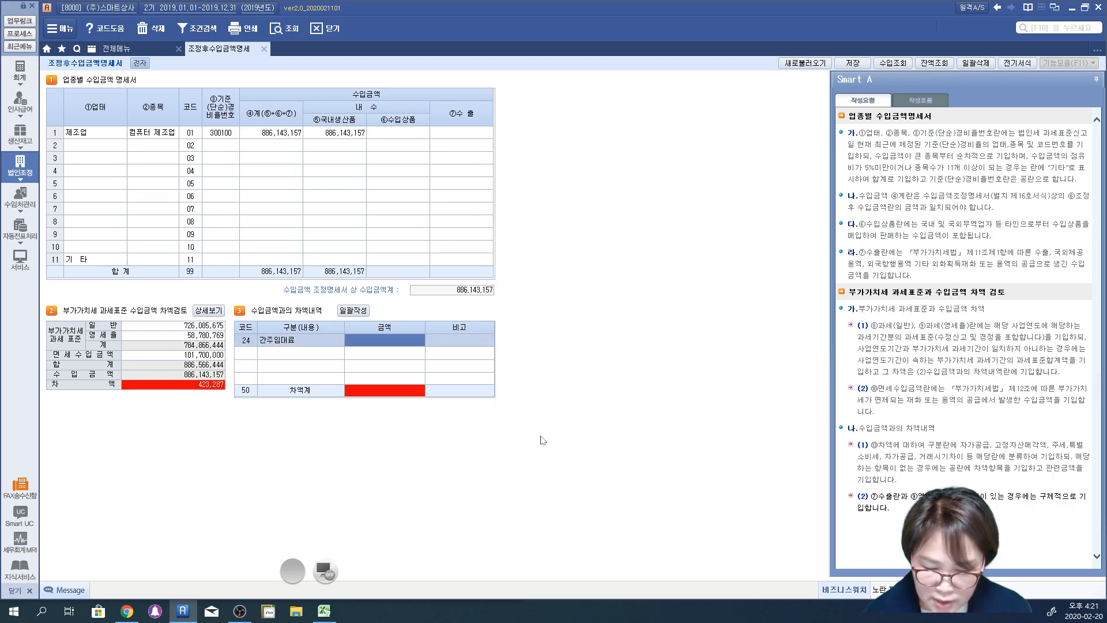
text(1,423,2)
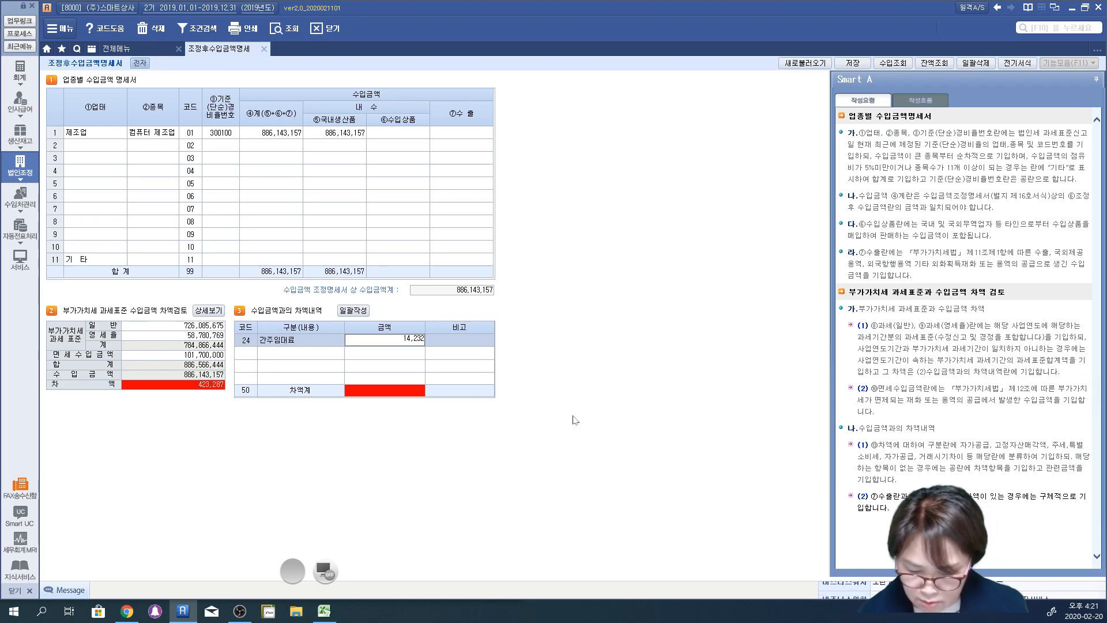
text(87)
key(Return)
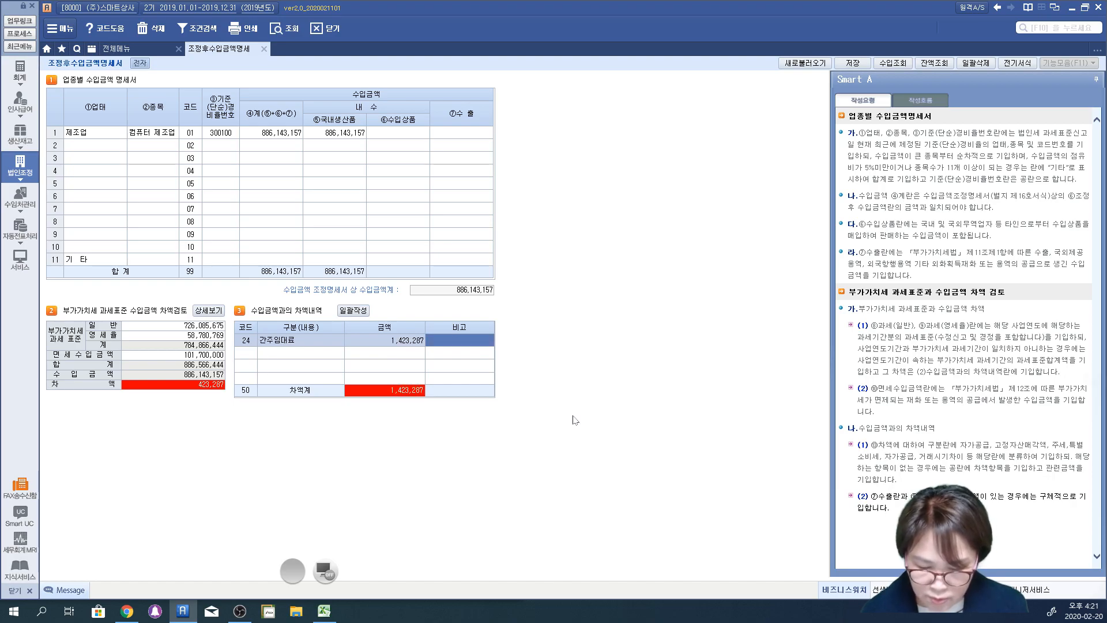
key(Return)
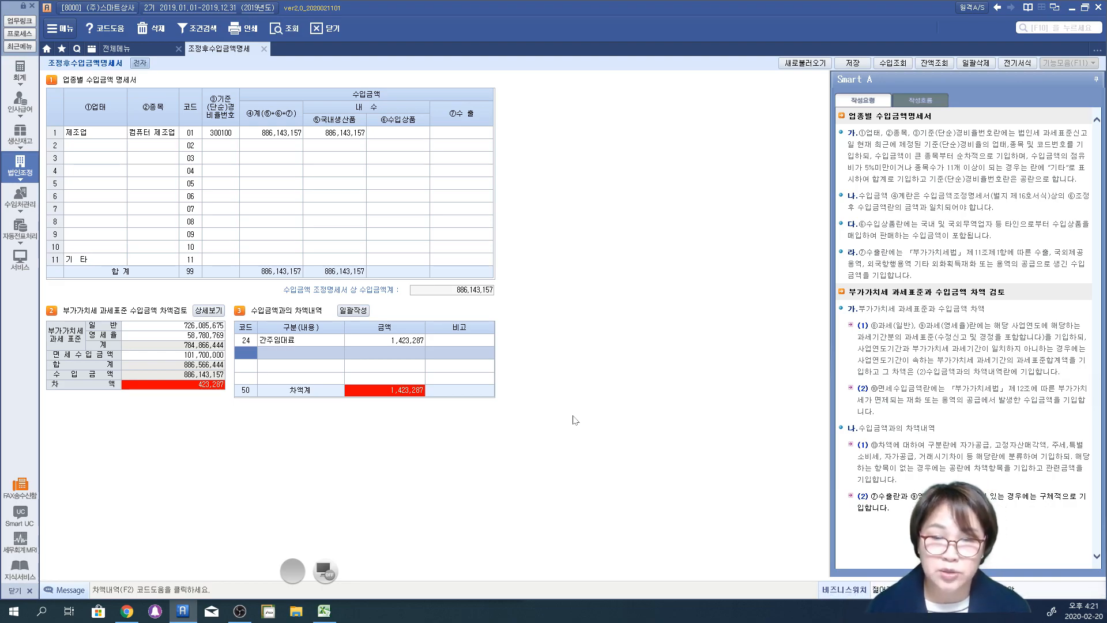
Step: Add code 32 매출누락 with an amount of -1,000,000 to the second row of 수입금액과의 차액내역
key(F2)
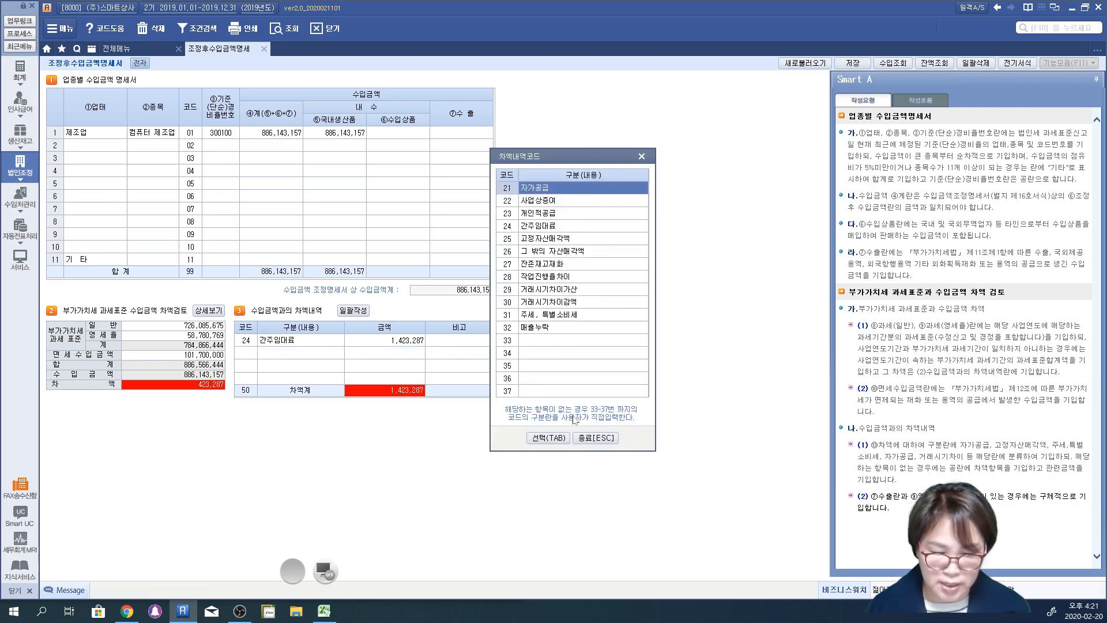
key(Down)
key(Down)
key(Down)
key(Down)
key(Down)
key(Down)
key(Down)
key(Down)
key(Down)
key(Down)
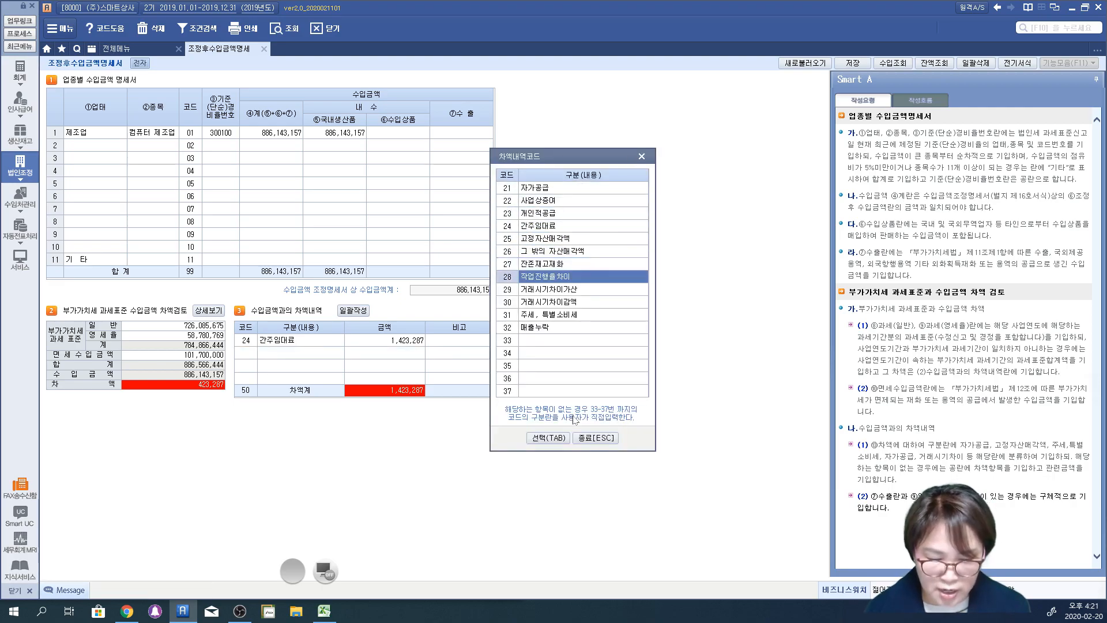
key(Down)
key(Return)
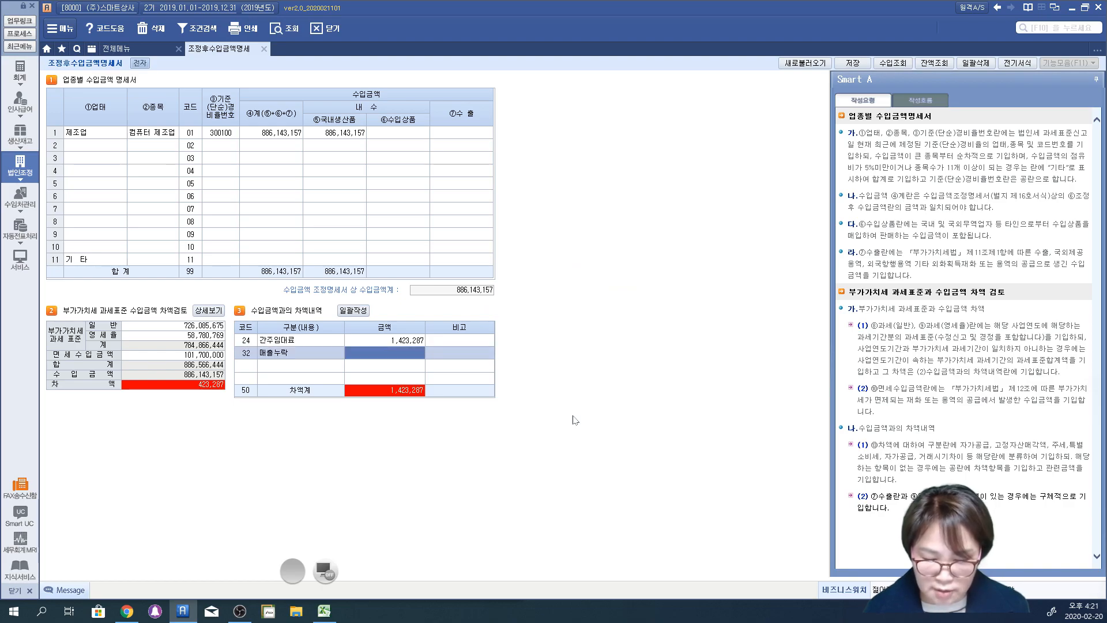
text(-1000000)
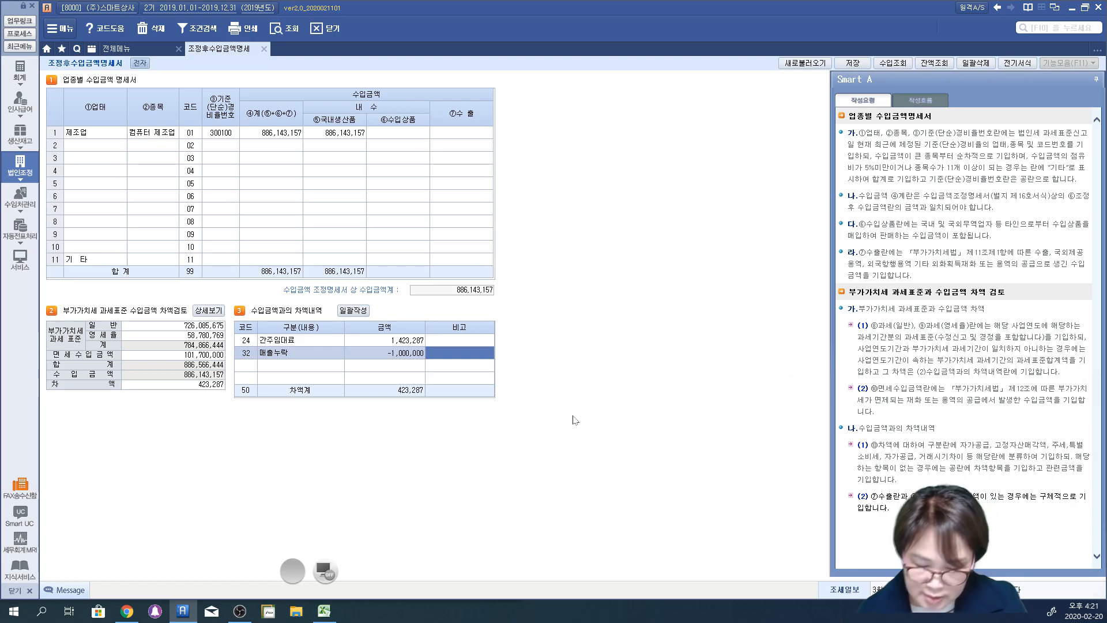
Step: Underline the 간주임대료 row in red pen, and circle its amount and the 수입상품 cell of the 제조업 row
click(330, 577)
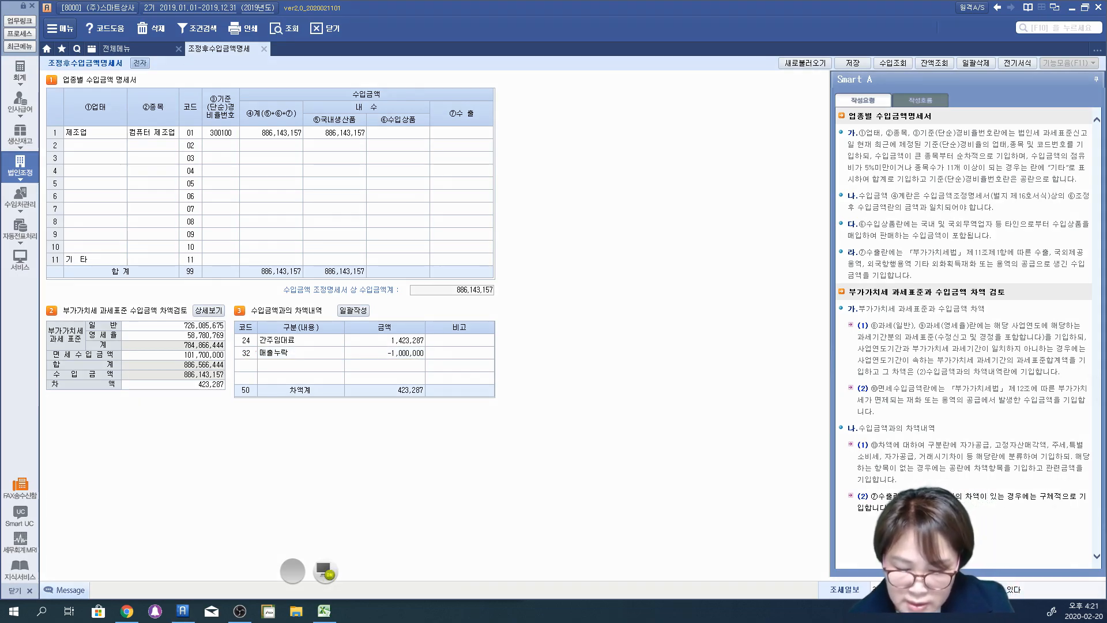
drag(233, 348, 254, 345)
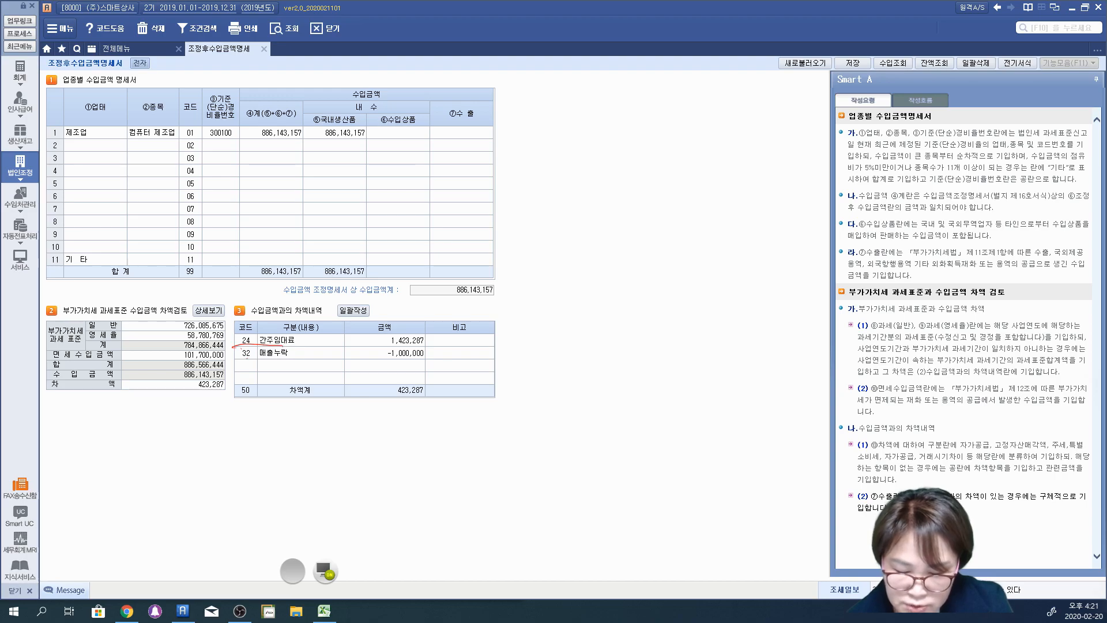
drag(404, 123, 410, 133)
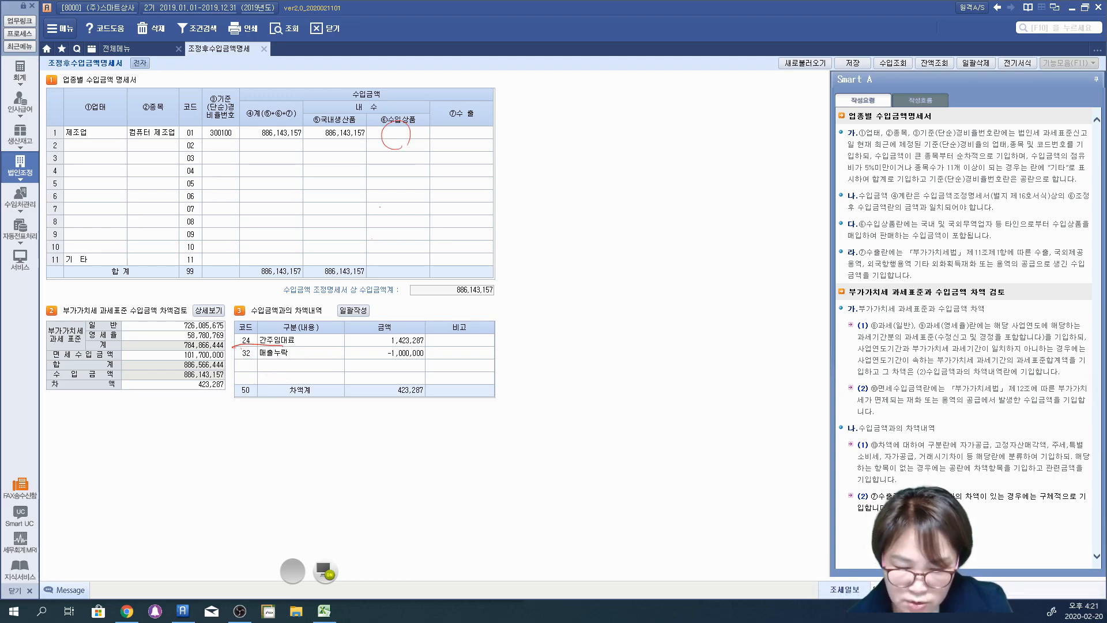
drag(276, 346, 403, 341)
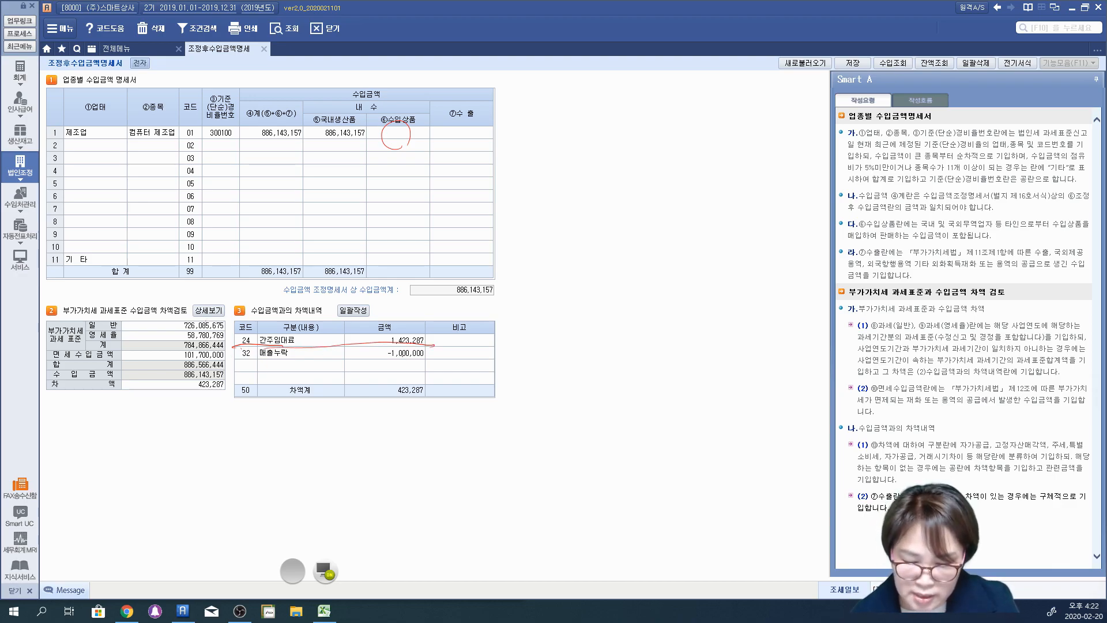
drag(385, 348, 434, 339)
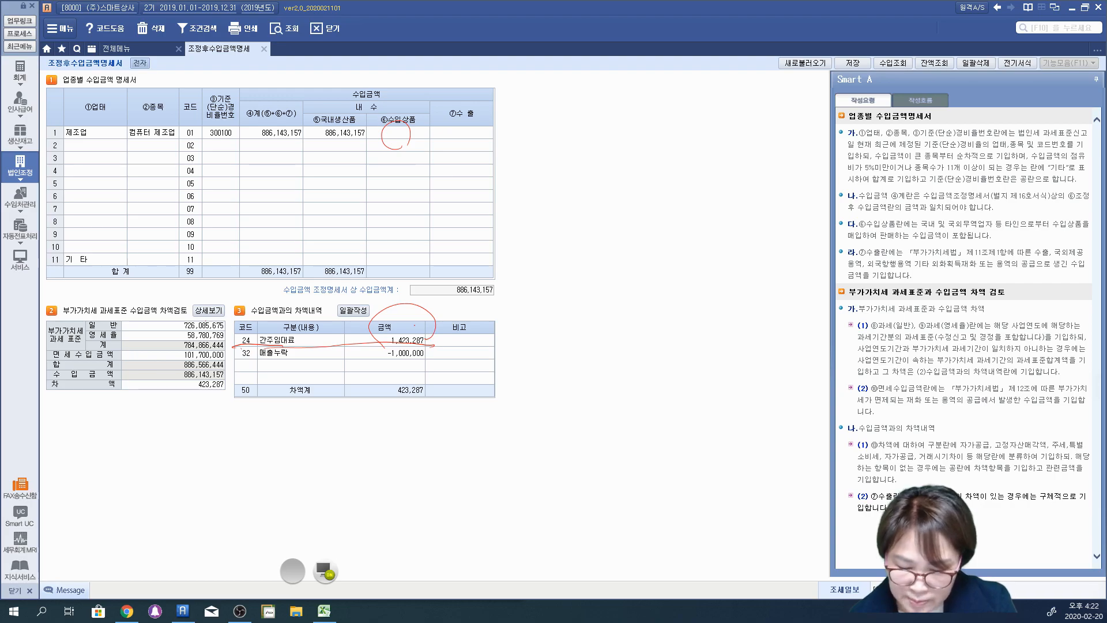
Step: Handwrite "수입금액조정" and a 매출누락 note with its amount, draw arrows from it, and underline the 매출누락 row in red pen
mouse_move(381, 192)
mouse_down()
mouse_move(393, 184)
mouse_move(392, 214)
mouse_move(411, 192)
mouse_move(427, 212)
mouse_up()
mouse_move(434, 170)
mouse_down()
mouse_move(461, 182)
mouse_move(503, 173)
mouse_move(519, 197)
mouse_move(571, 187)
mouse_up()
mouse_move(497, 259)
mouse_down()
mouse_move(518, 242)
mouse_move(575, 237)
mouse_move(573, 253)
mouse_move(605, 215)
mouse_move(646, 222)
mouse_move(678, 245)
mouse_move(724, 228)
mouse_move(829, 224)
mouse_move(782, 278)
mouse_move(675, 192)
mouse_move(647, 238)
mouse_up()
mouse_move(711, 176)
mouse_down()
mouse_move(456, 67)
mouse_move(302, 134)
mouse_move(339, 142)
mouse_up()
mouse_move(663, 261)
mouse_down()
mouse_move(540, 350)
mouse_move(545, 367)
mouse_up()
drag(237, 362, 430, 366)
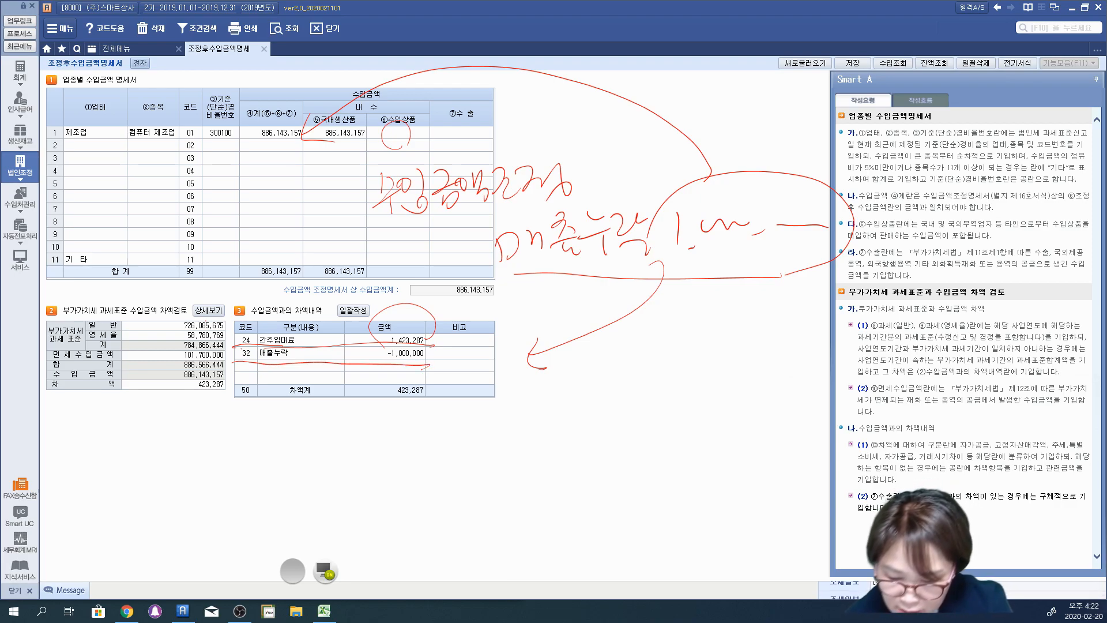
Step: Circle and label the 차액 and 차액계 amounts in red pen, and clear all pen marks
mouse_move(229, 400)
mouse_down()
mouse_move(176, 378)
mouse_move(220, 413)
mouse_up()
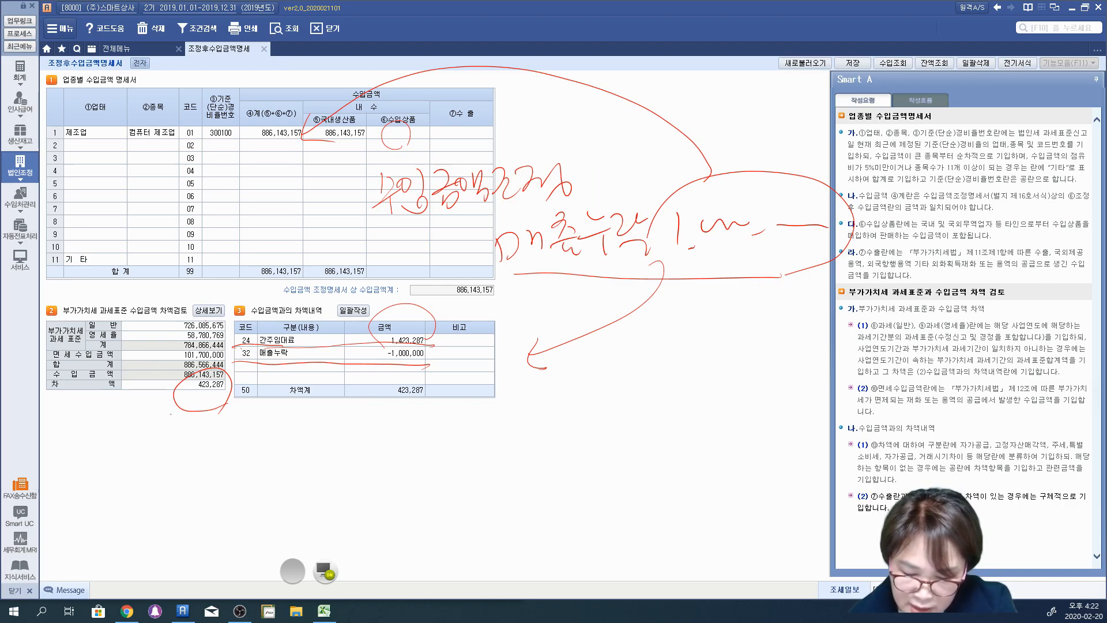
mouse_move(153, 370)
mouse_down()
mouse_move(173, 382)
mouse_move(154, 417)
mouse_up()
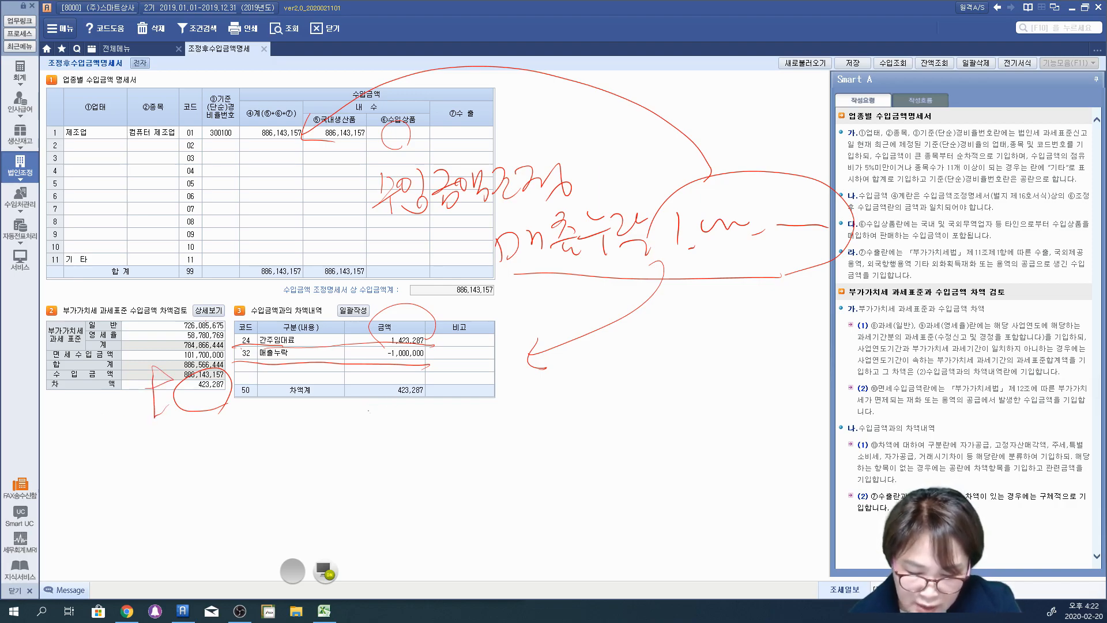
drag(353, 396, 370, 388)
drag(357, 381, 347, 437)
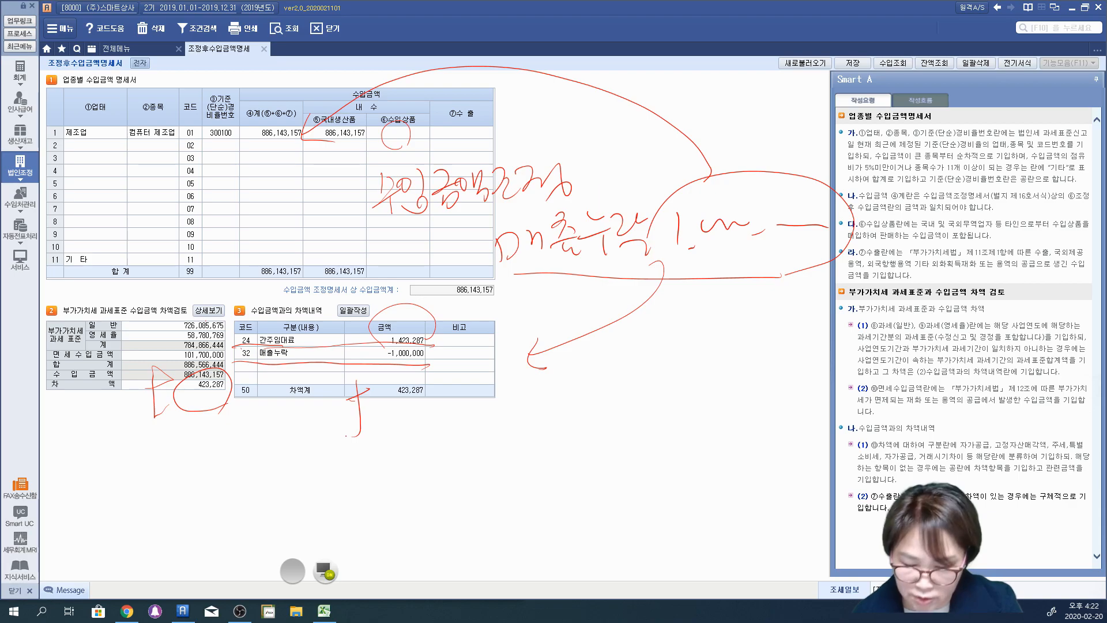
mouse_move(163, 375)
mouse_down()
mouse_move(142, 405)
mouse_move(176, 432)
mouse_up()
mouse_move(351, 424)
mouse_down()
mouse_move(371, 420)
mouse_move(379, 438)
mouse_move(402, 427)
mouse_up()
mouse_move(443, 381)
mouse_down()
mouse_move(411, 377)
mouse_move(437, 381)
mouse_move(369, 400)
mouse_up()
mouse_move(184, 469)
mouse_down()
mouse_move(221, 449)
mouse_move(148, 433)
mouse_move(165, 441)
mouse_up()
mouse_move(370, 464)
mouse_down()
mouse_move(423, 454)
mouse_move(319, 428)
mouse_up()
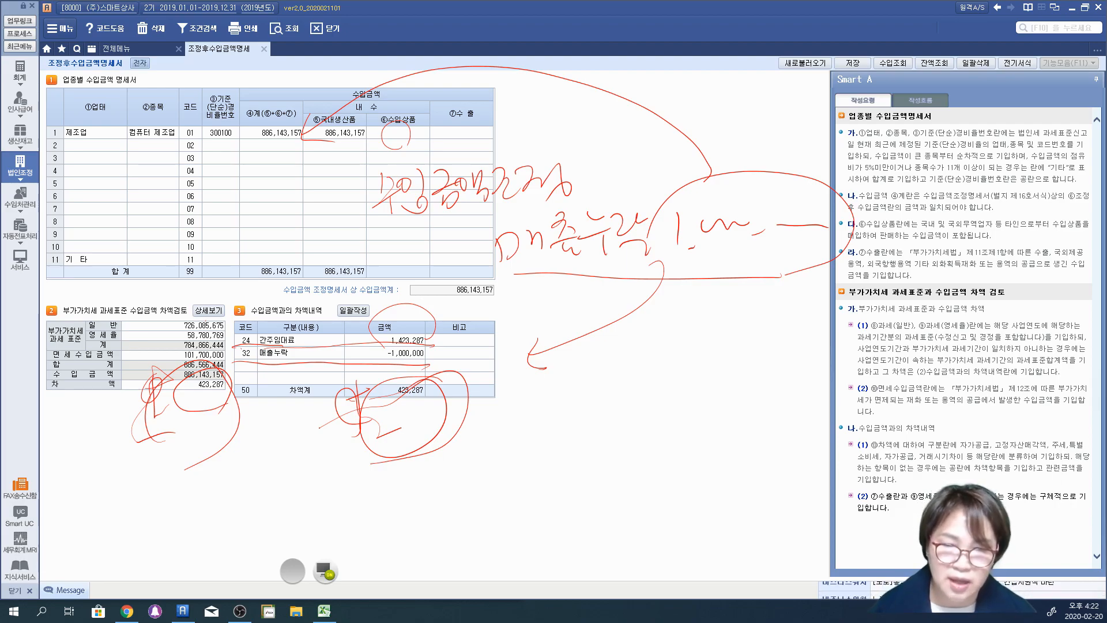
click(313, 566)
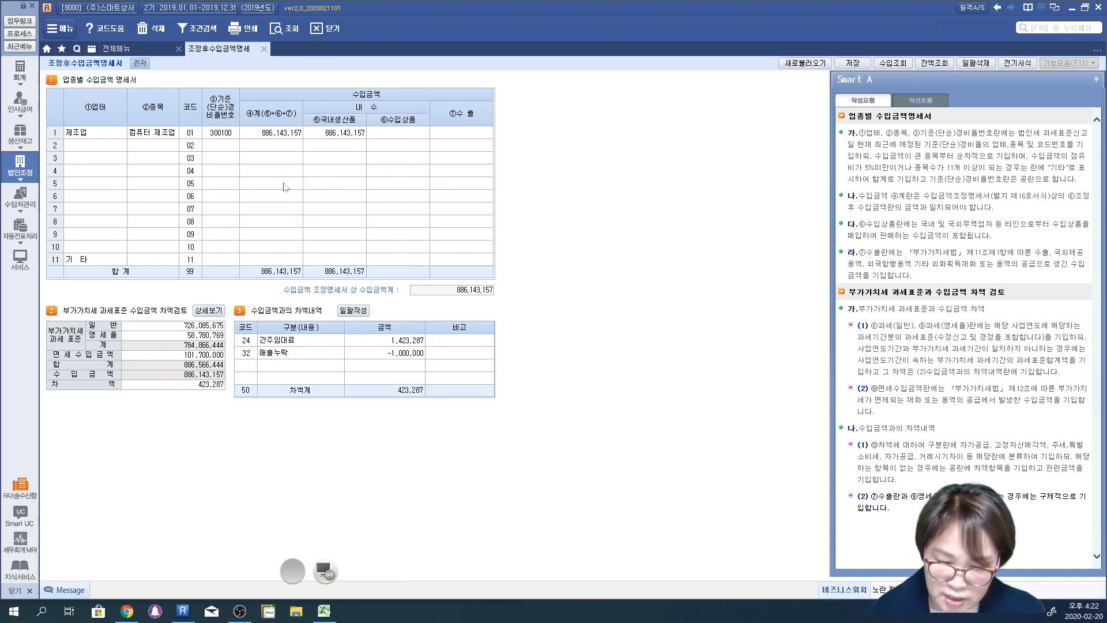
Step: Review the 업태, 종목, rate number and 계 fields of the 제조업 row in the 업종별 수입금액 명세서
click(107, 133)
click(146, 136)
click(211, 135)
click(248, 137)
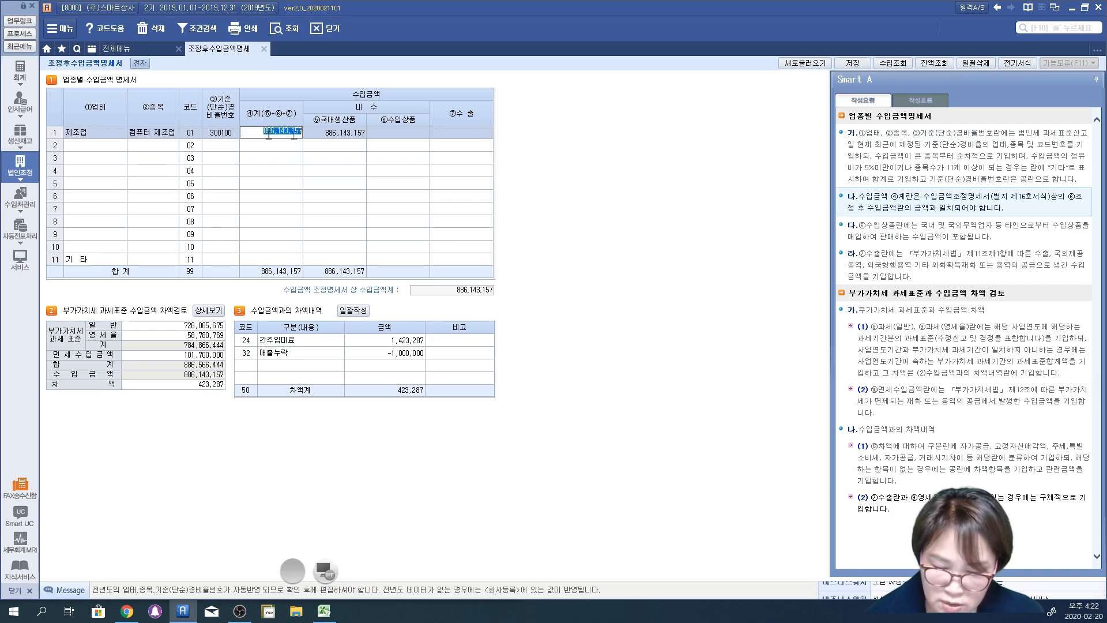
click(335, 156)
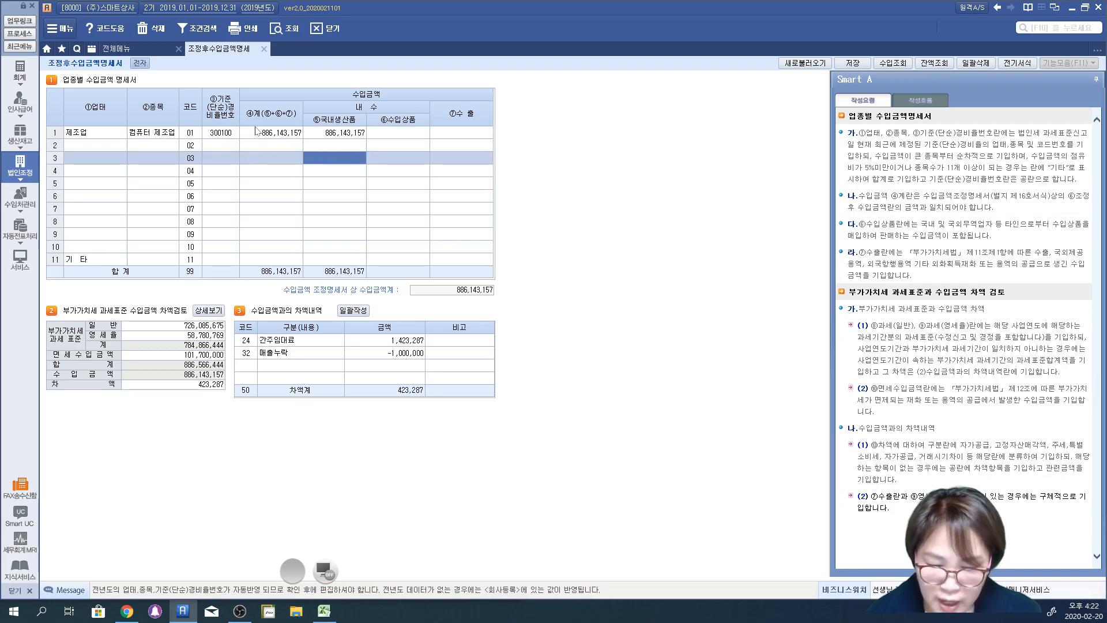
Step: Review the 계, 수입상품 and 수출 amount fields of the 제조업 row in the 업종별 수입금액 명세서
click(254, 137)
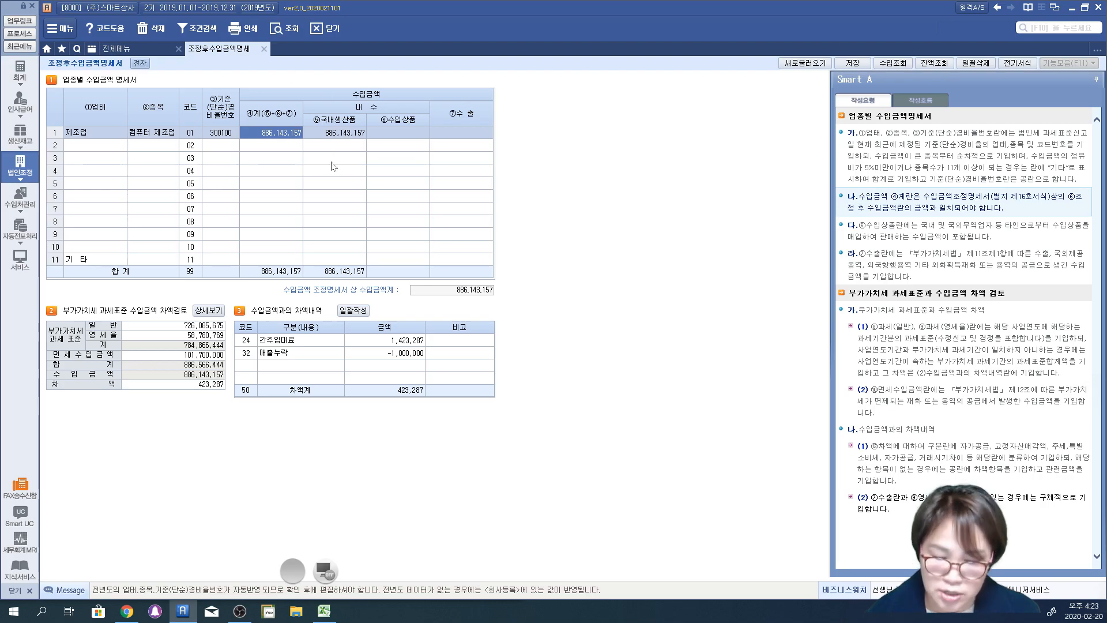
click(396, 136)
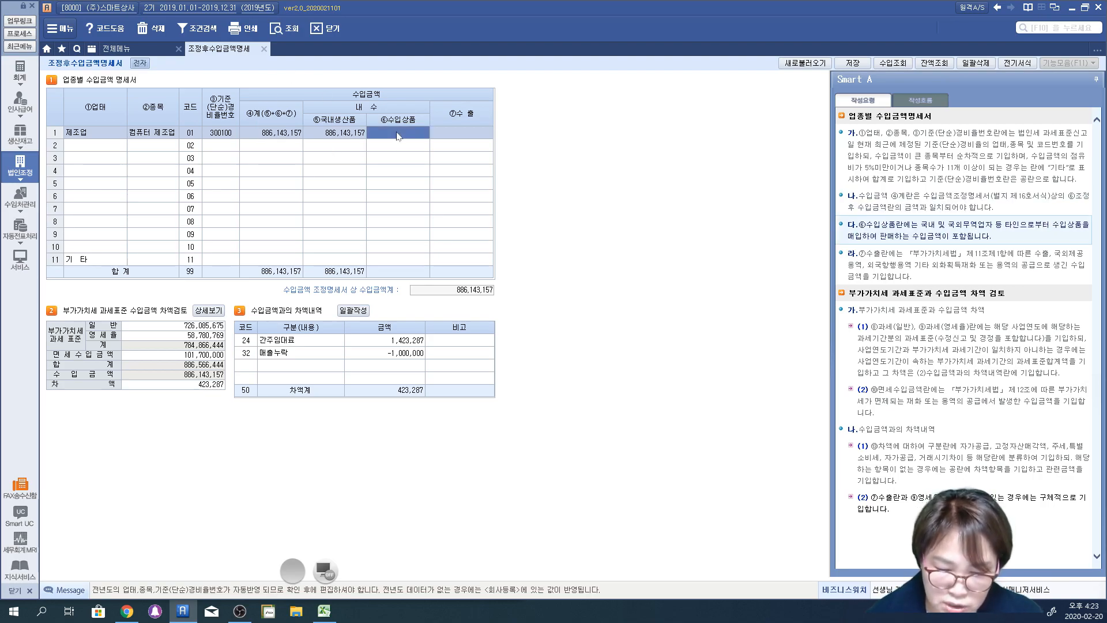
click(468, 136)
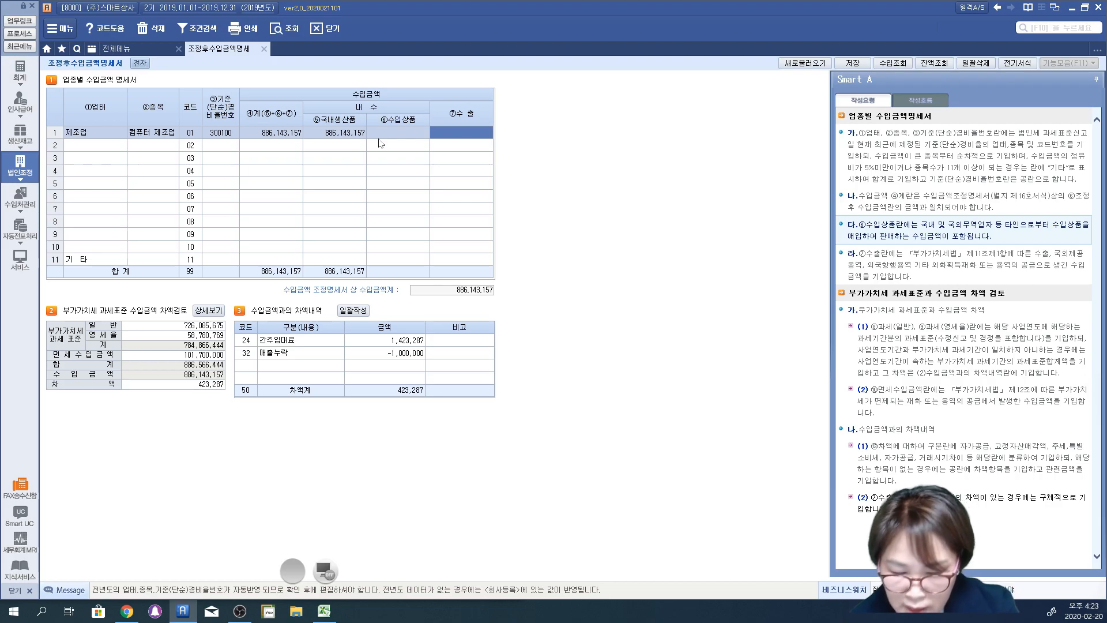
click(343, 159)
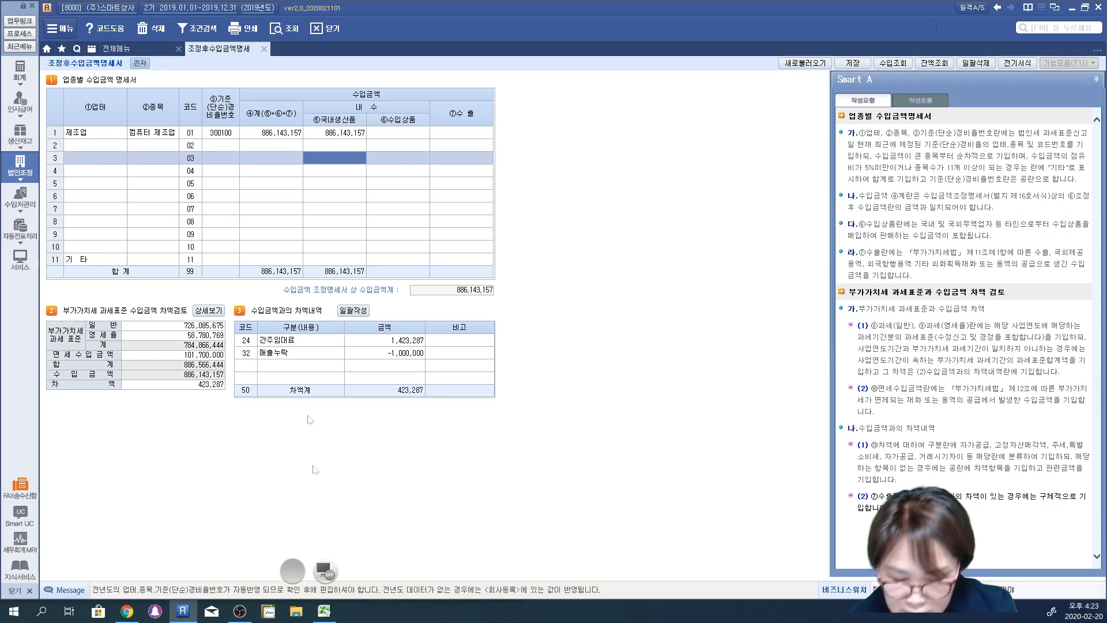
Step: Circle the 국내생산품, 수입상품 and 수출 cells of the 제조업 row in red pen, handwrite a short note beneath, and clear the marks
click(326, 572)
drag(360, 158, 346, 99)
mouse_move(327, 171)
mouse_down()
mouse_move(337, 187)
mouse_move(358, 180)
mouse_move(353, 192)
mouse_move(416, 189)
mouse_up()
mouse_move(421, 148)
mouse_down()
mouse_move(400, 135)
mouse_move(430, 157)
mouse_move(424, 136)
mouse_move(473, 149)
mouse_move(479, 113)
mouse_move(490, 155)
mouse_up()
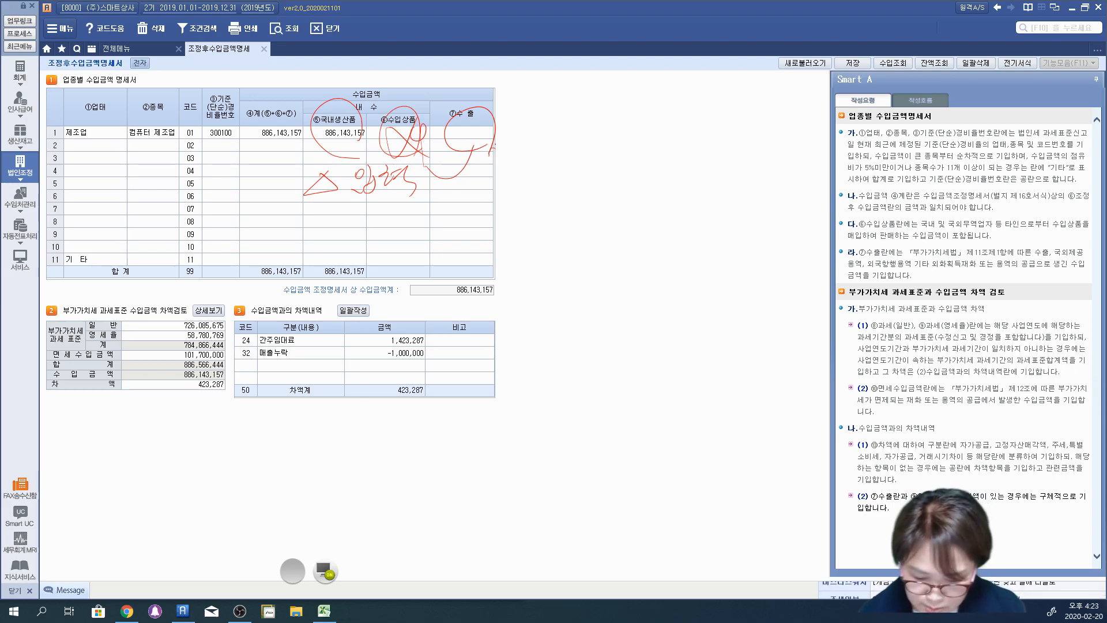
click(325, 568)
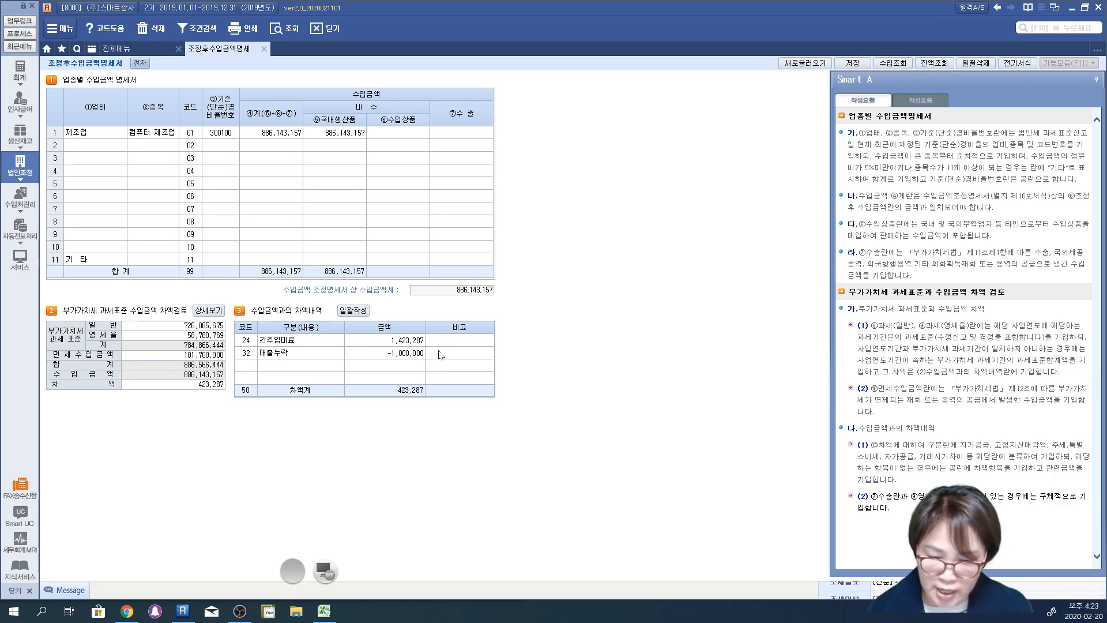
Step: Mark the 기준경비율번호 in red pen, circle the 차액검토 amounts with an arrow to them, and underline the 차액검토 and 차액내역 tables
click(325, 571)
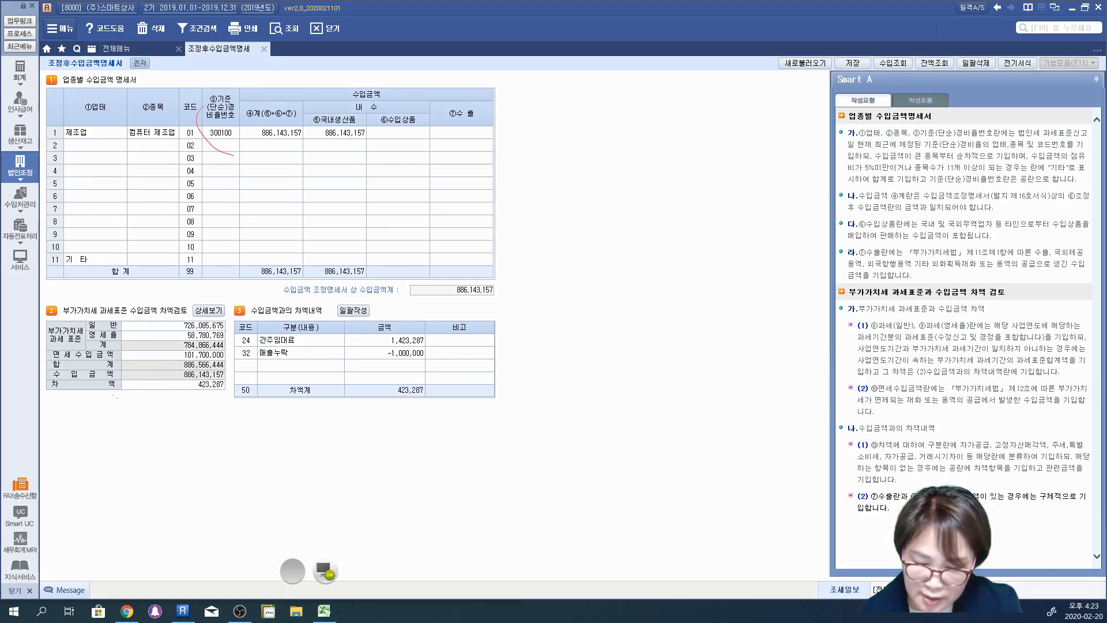
drag(118, 398, 443, 411)
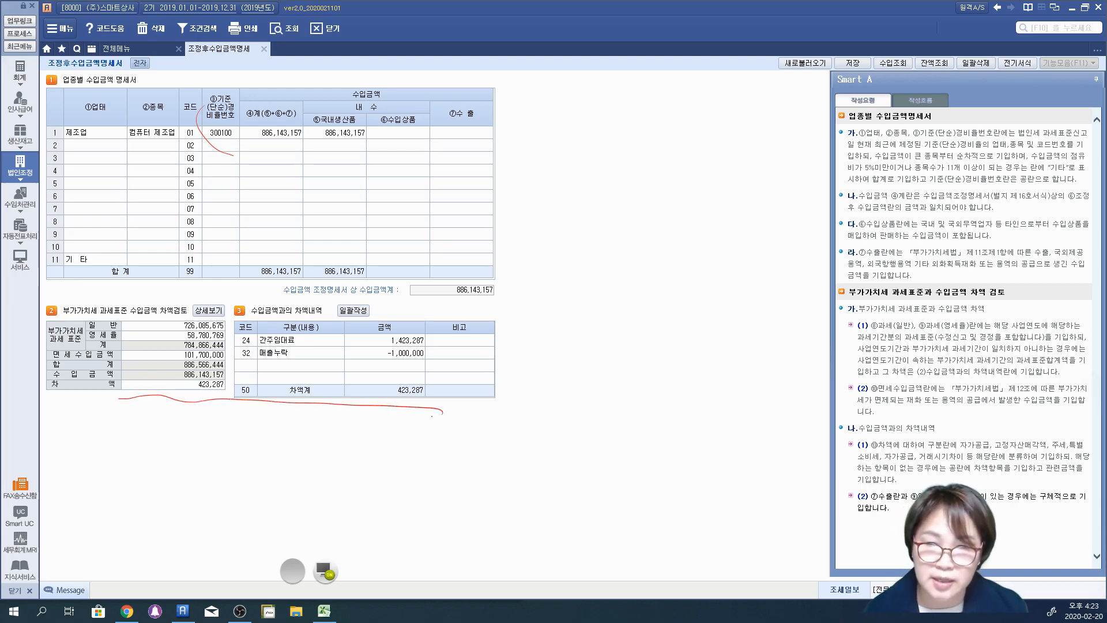
mouse_move(200, 430)
mouse_down()
mouse_move(231, 340)
mouse_move(215, 409)
mouse_up()
drag(236, 183, 214, 303)
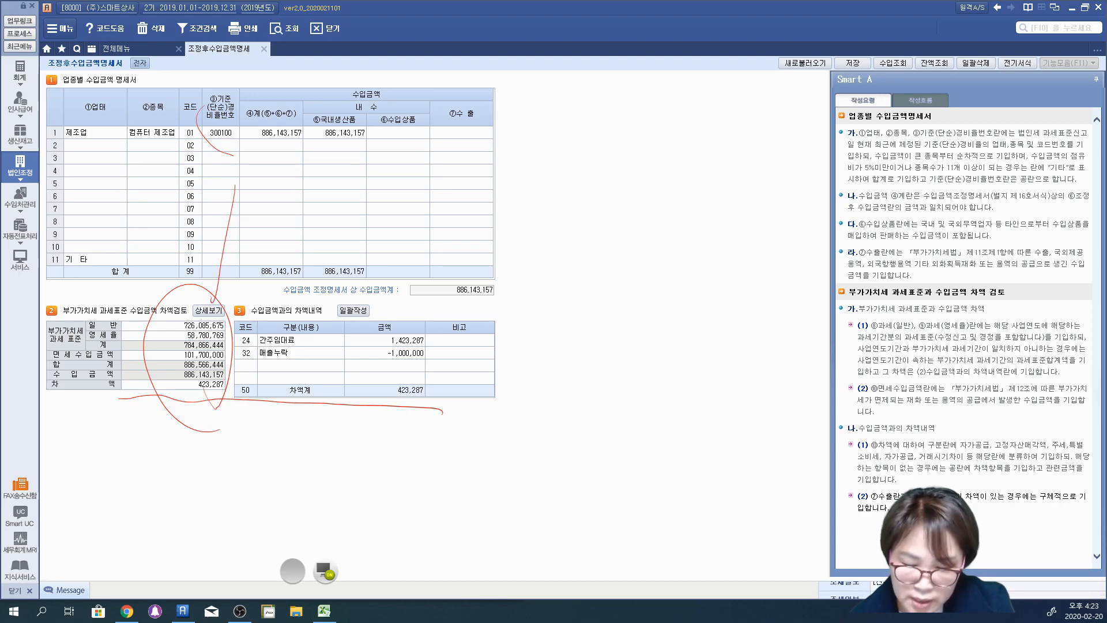
mouse_move(137, 395)
mouse_down()
mouse_move(104, 400)
mouse_move(462, 407)
mouse_up()
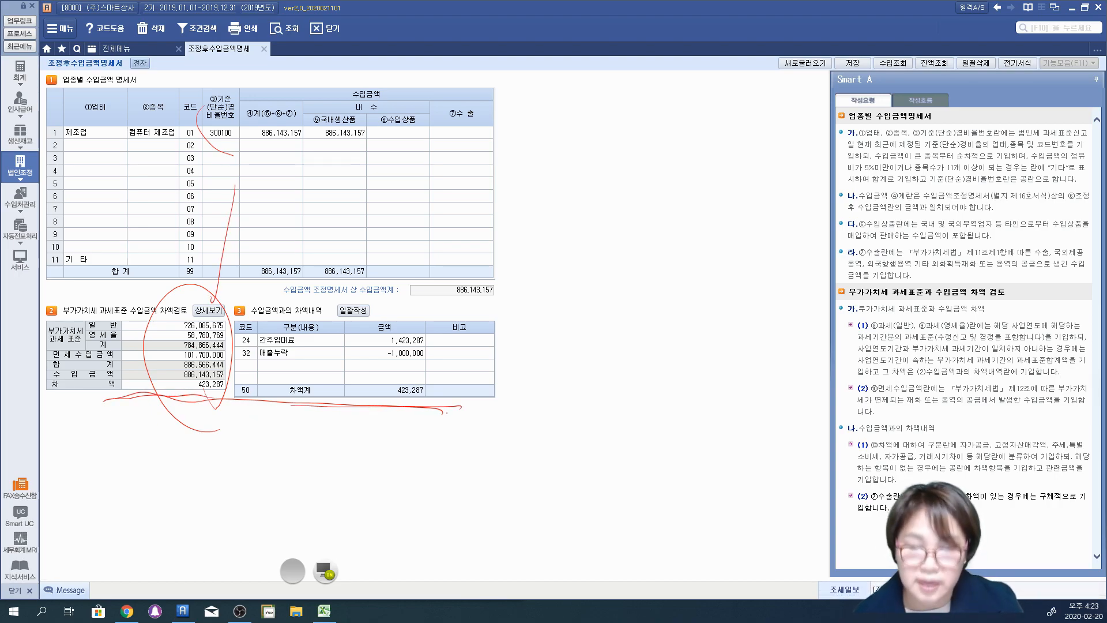
Step: Switch to the blank green board, handwrite the title "조정후 수입금액명세서" across its upper part and underline it
click(325, 574)
mouse_move(97, 60)
mouse_down()
mouse_move(127, 40)
mouse_move(109, 86)
mouse_up()
drag(128, 55, 141, 61)
mouse_move(131, 70)
mouse_down()
mouse_move(125, 94)
mouse_move(157, 84)
mouse_up()
drag(153, 59, 159, 81)
mouse_move(196, 34)
mouse_down()
mouse_move(209, 73)
mouse_move(200, 103)
mouse_move(240, 58)
mouse_move(262, 65)
mouse_up()
drag(247, 72, 249, 121)
drag(311, 34, 305, 59)
drag(317, 42, 326, 48)
mouse_move(294, 79)
mouse_down()
mouse_move(342, 55)
mouse_move(323, 109)
mouse_up()
mouse_move(349, 45)
mouse_down()
mouse_move(369, 46)
mouse_move(341, 55)
mouse_up()
mouse_move(389, 30)
mouse_down()
mouse_move(384, 71)
mouse_move(362, 102)
mouse_move(435, 64)
mouse_up()
mouse_move(414, 74)
mouse_down()
mouse_move(417, 103)
mouse_move(437, 97)
mouse_up()
mouse_move(447, 56)
mouse_down()
mouse_move(458, 69)
mouse_move(469, 47)
mouse_up()
drag(468, 41, 489, 98)
mouse_move(501, 62)
mouse_down()
mouse_move(507, 86)
mouse_move(526, 84)
mouse_up()
mouse_move(522, 55)
mouse_down()
mouse_move(545, 81)
mouse_move(561, 75)
mouse_up()
drag(533, 86, 552, 97)
drag(569, 55, 586, 81)
mouse_move(574, 80)
mouse_down()
mouse_move(594, 68)
mouse_move(611, 78)
mouse_up()
mouse_move(623, 78)
mouse_down()
mouse_move(651, 48)
mouse_move(655, 81)
mouse_up()
drag(655, 68, 685, 108)
drag(106, 136, 704, 127)
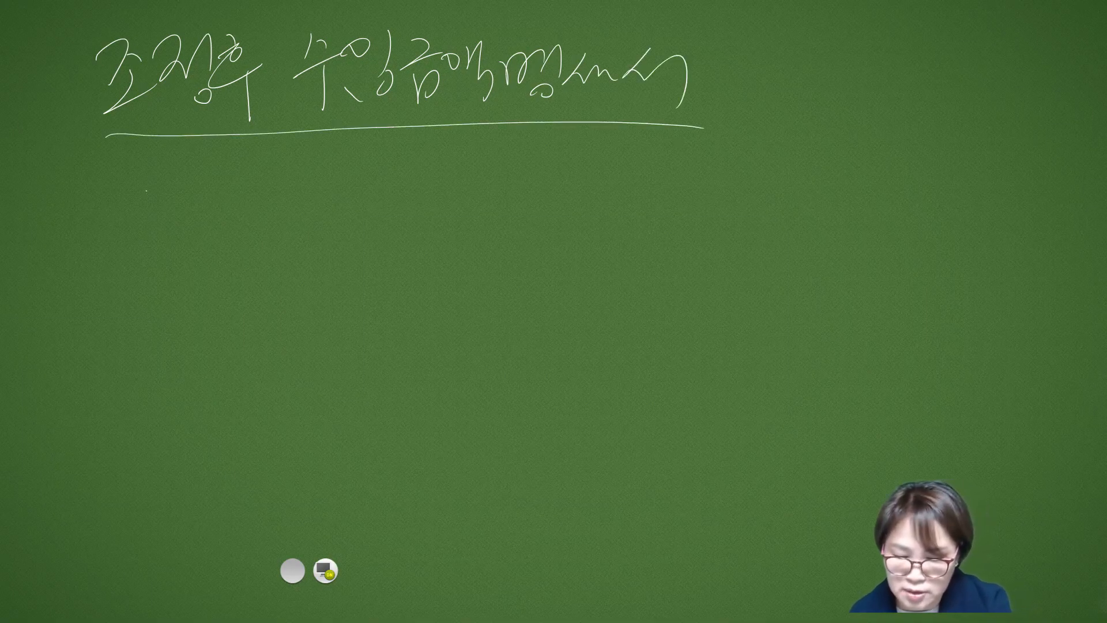
Step: Handwrite "수입금액조정명세서" on the green board beneath the underlined title
drag(150, 169, 134, 229)
drag(135, 229, 180, 203)
drag(167, 211, 167, 239)
mouse_move(187, 189)
mouse_down()
mouse_move(184, 202)
mouse_move(207, 218)
mouse_up()
drag(190, 222, 214, 230)
mouse_move(221, 170)
mouse_down()
mouse_move(251, 208)
mouse_move(296, 176)
mouse_move(329, 196)
mouse_move(341, 229)
mouse_up()
mouse_move(353, 176)
mouse_down()
mouse_move(412, 224)
mouse_move(456, 179)
mouse_move(469, 221)
mouse_move(458, 218)
mouse_up()
drag(487, 191, 478, 211)
drag(483, 202, 538, 210)
mouse_move(537, 214)
mouse_down()
mouse_move(566, 194)
mouse_move(568, 265)
mouse_up()
Step: Handwrite the explanation starting ": 법인세 수" beside 수입금액조정명세서 on the green board
mouse_move(623, 167)
mouse_down()
mouse_move(644, 211)
mouse_move(686, 185)
mouse_move(710, 219)
mouse_up()
drag(742, 178, 725, 199)
drag(736, 187, 757, 197)
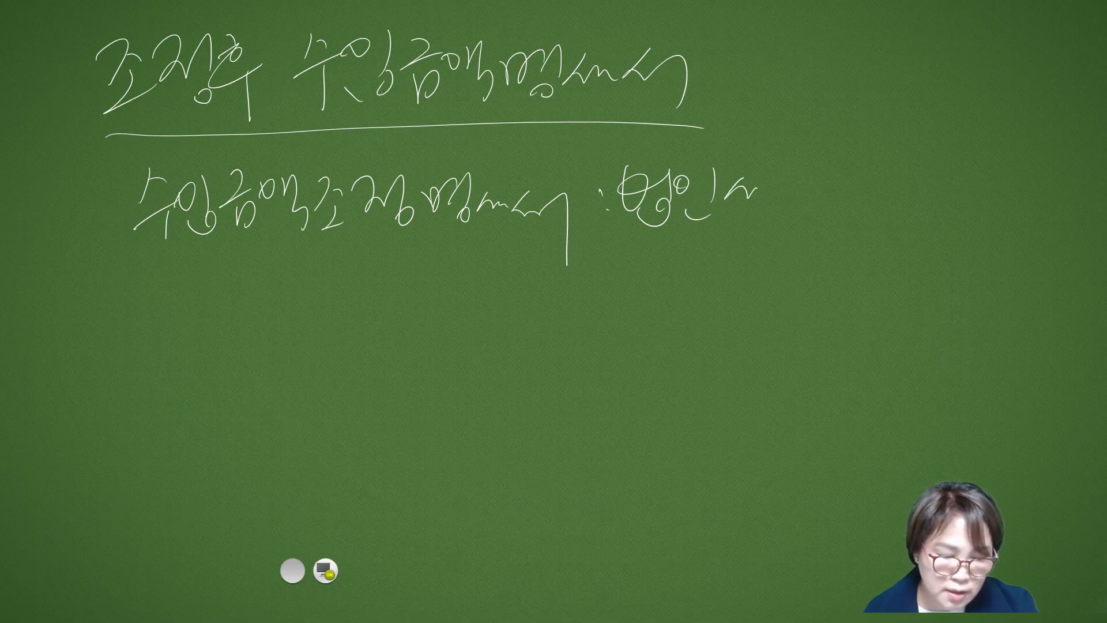
drag(848, 159, 834, 190)
mouse_move(849, 170)
mouse_down()
mouse_move(892, 195)
mouse_move(854, 230)
mouse_up()
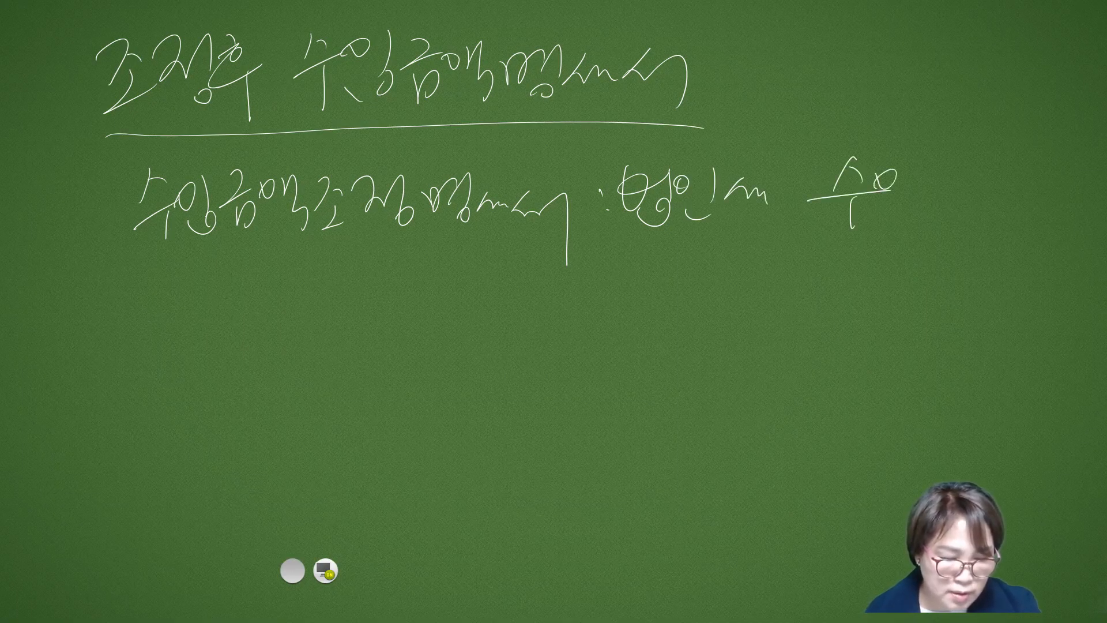